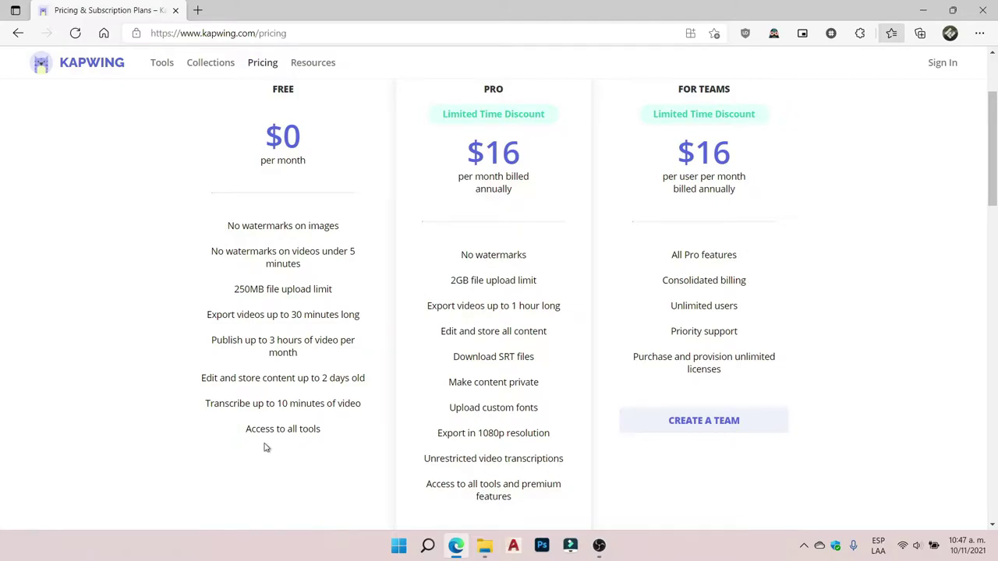
Return from the pricing page to the Kapwing home page and sign in with Facebook.
scroll(260, 416, "up", 2)
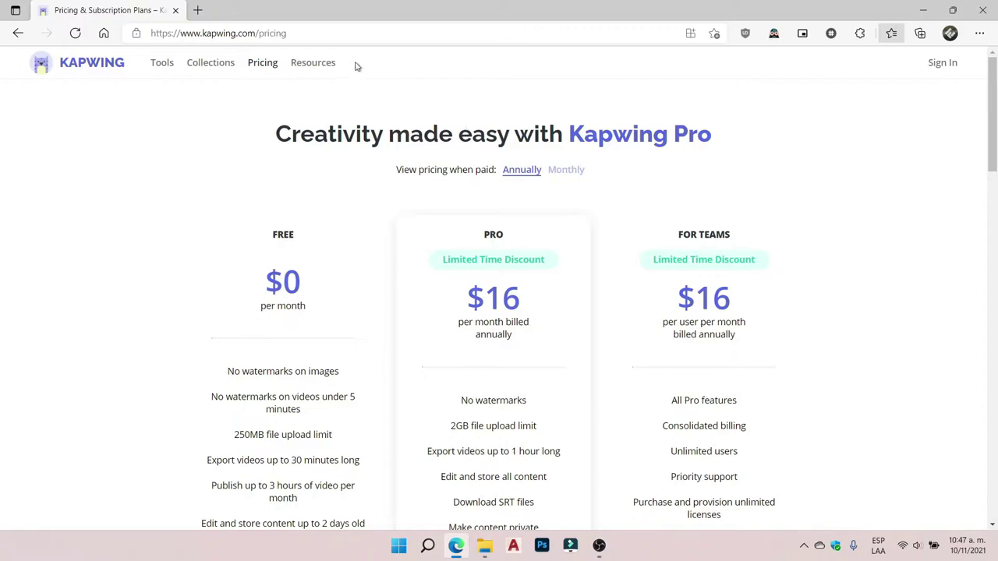
left_click(119, 68)
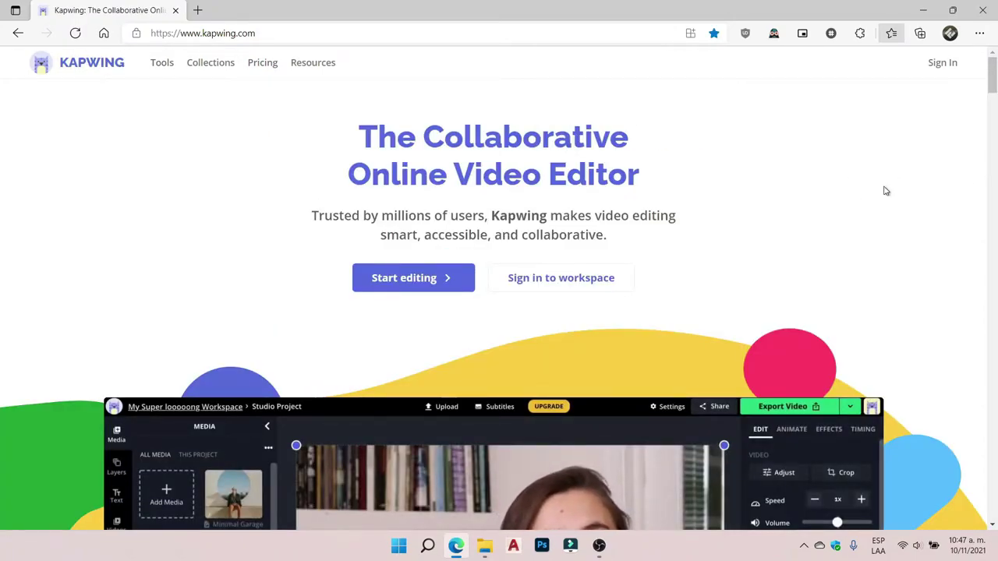
left_click(943, 64)
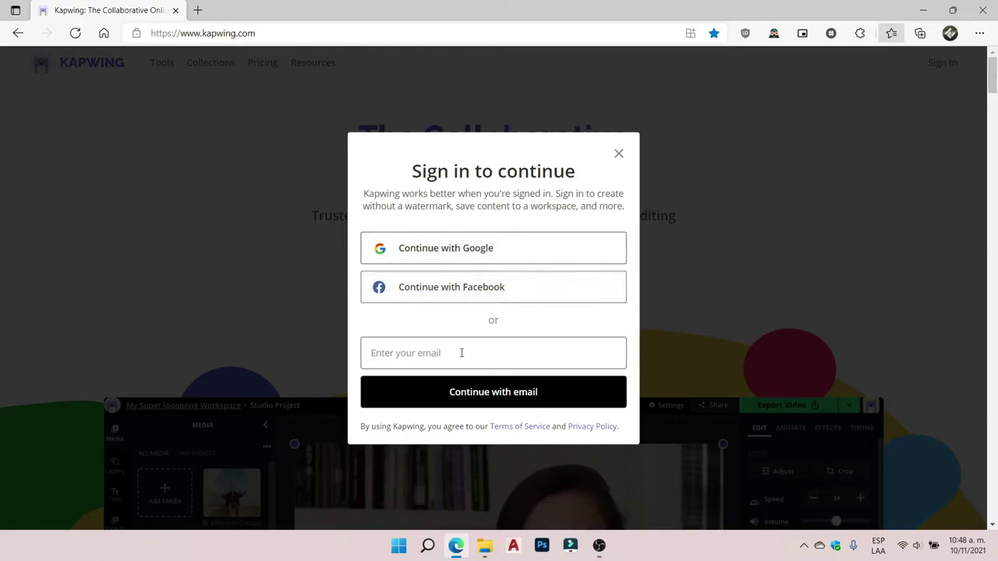
left_click(495, 297)
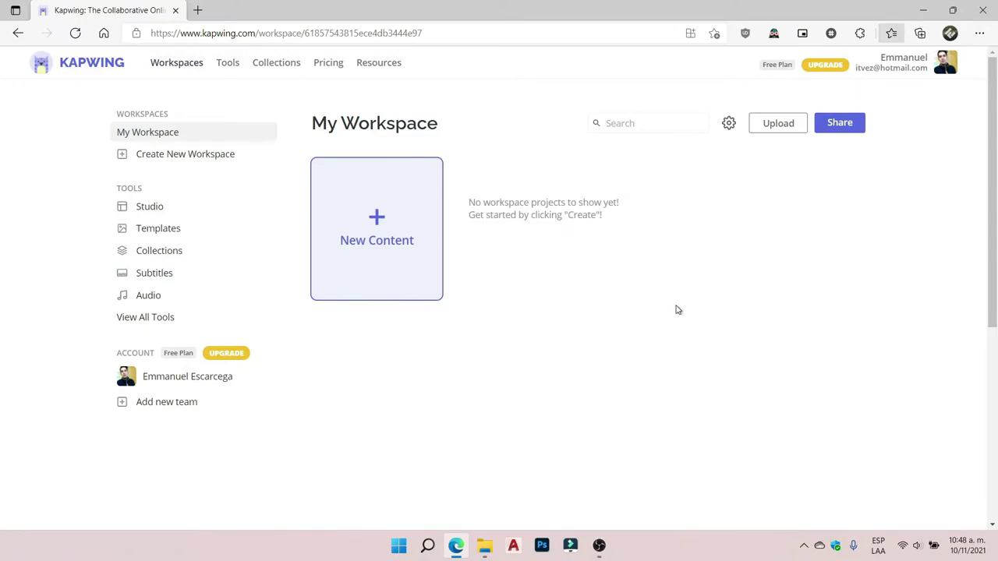
Create new content in My Workspace and upload the video Zoro vs Kamazou.mp4 from the desktop folder.
left_click(377, 240)
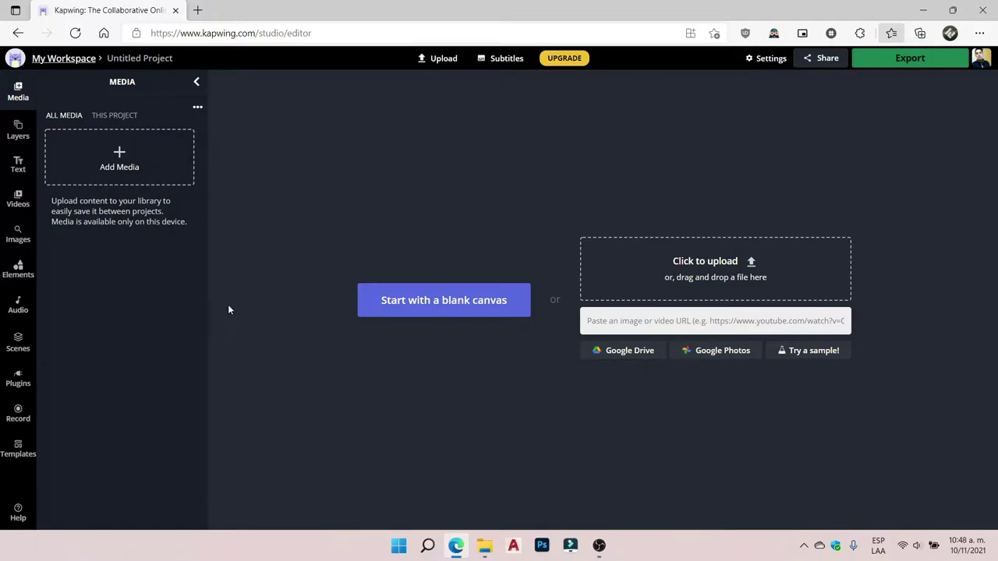
left_click(697, 271)
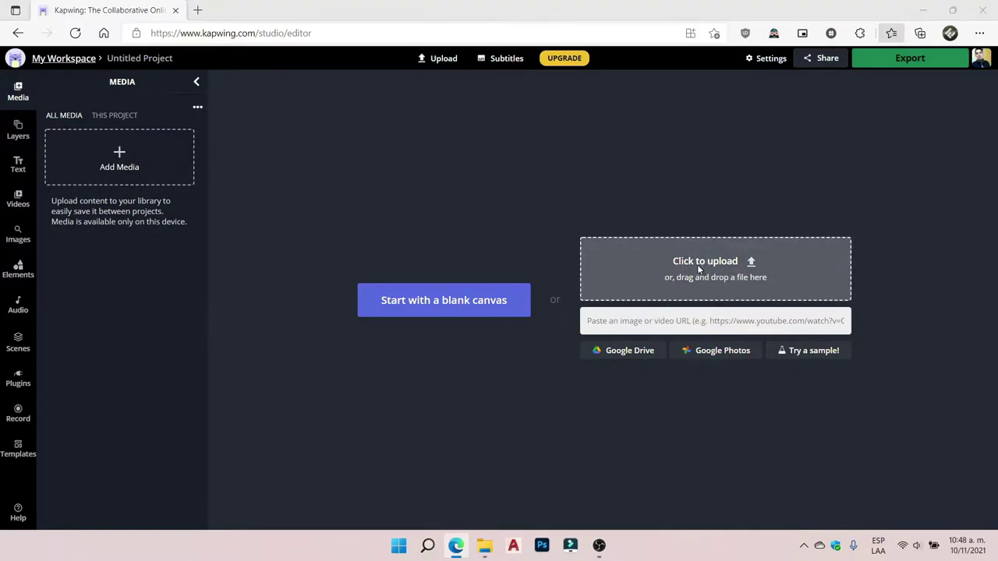
left_click(232, 137)
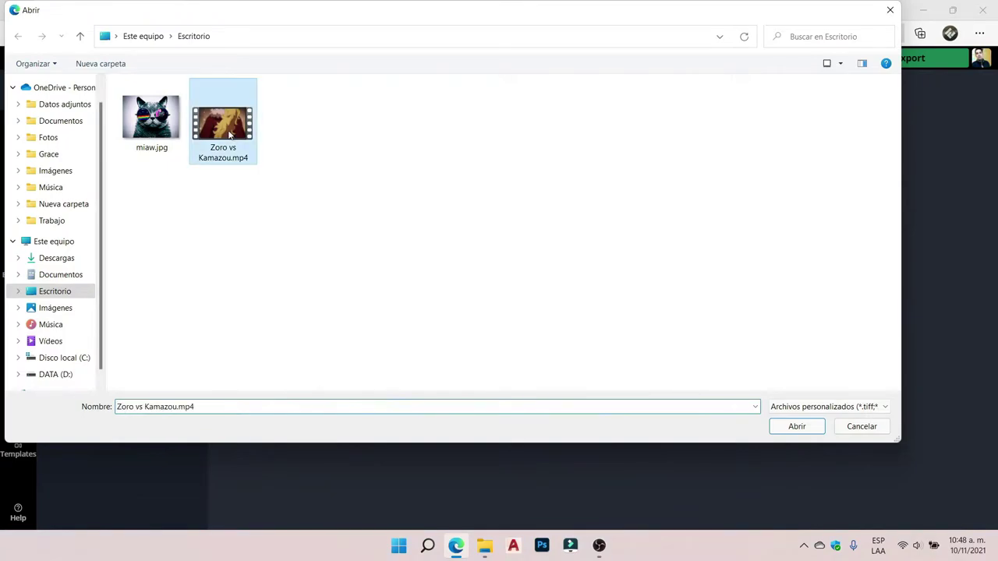
left_click(801, 428)
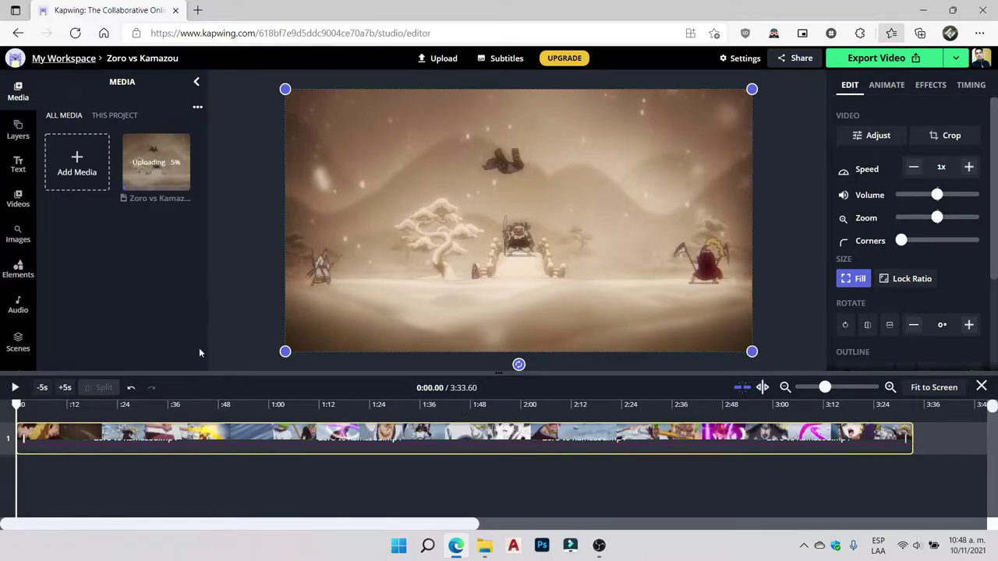
Upload the image miaw.jpg from the desktop folder to the project's media library.
left_click(71, 169)
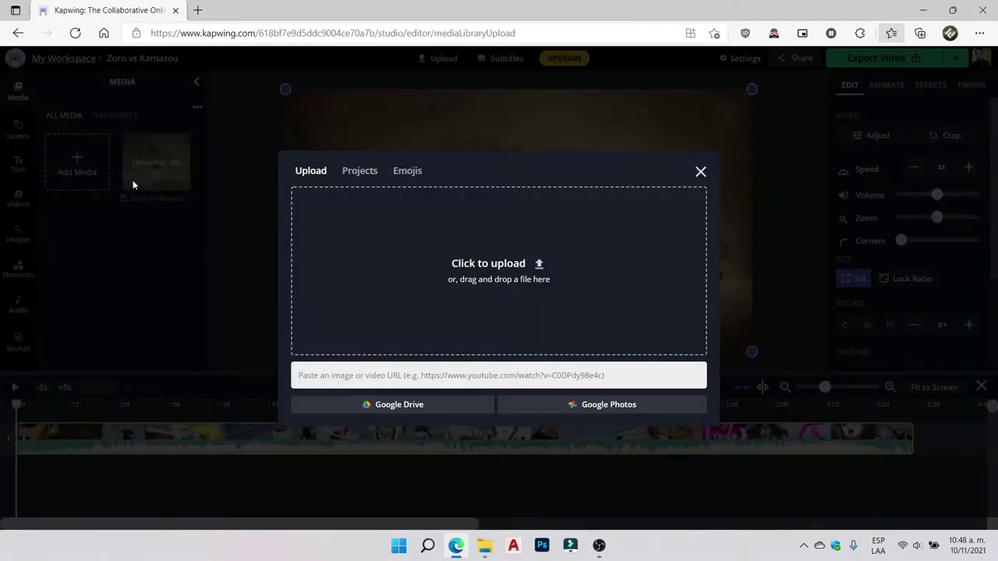
left_click(555, 278)
left_click(156, 128)
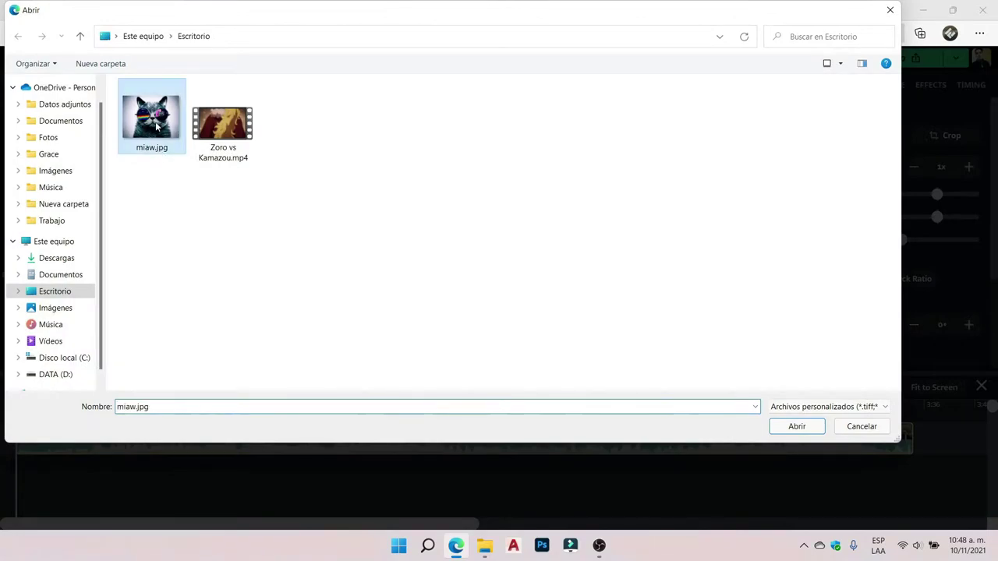
left_click(797, 426)
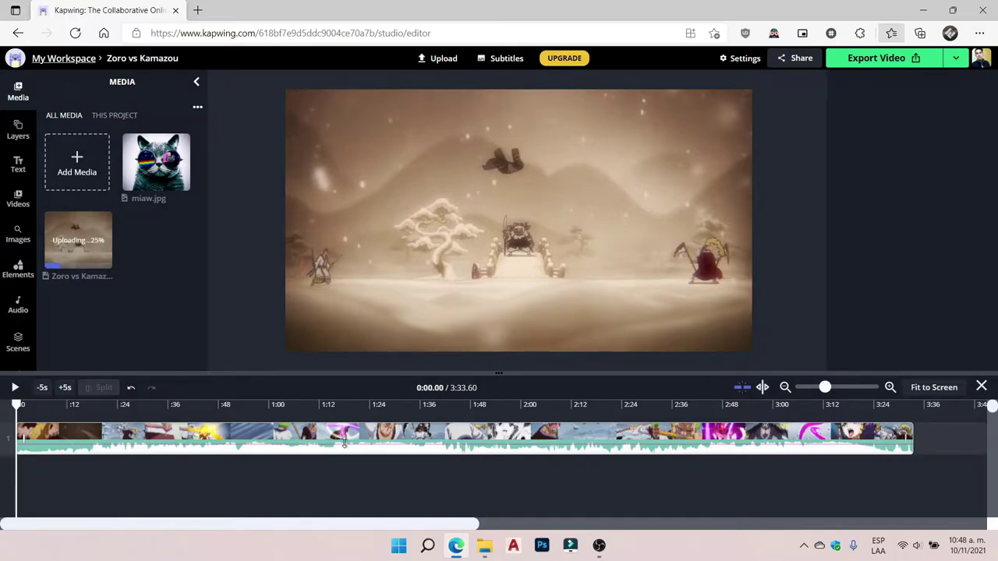
Examine the editor's text, stock video, image, element and audio resources, including the free music categories.
left_click(19, 162)
left_click(15, 203)
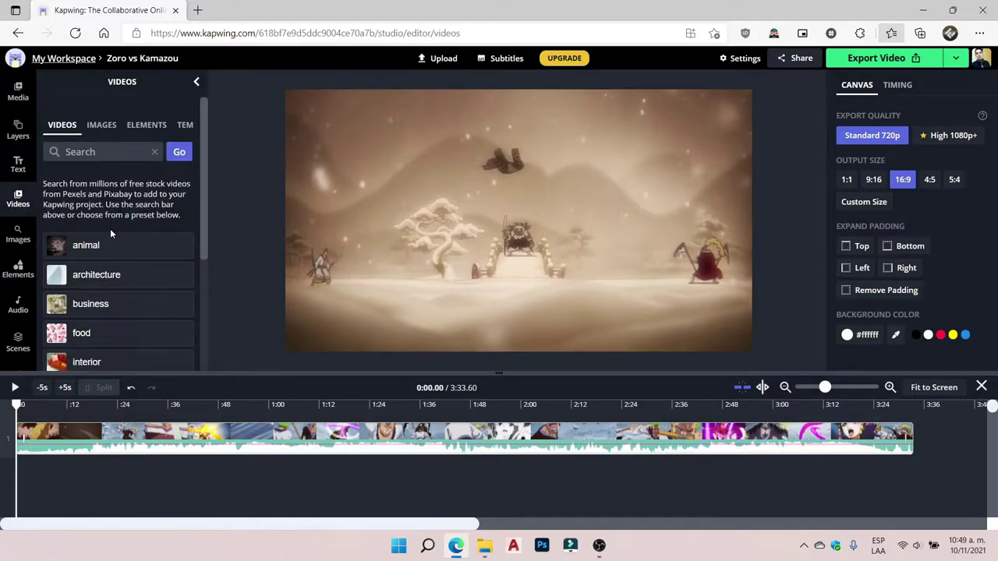
left_click(18, 233)
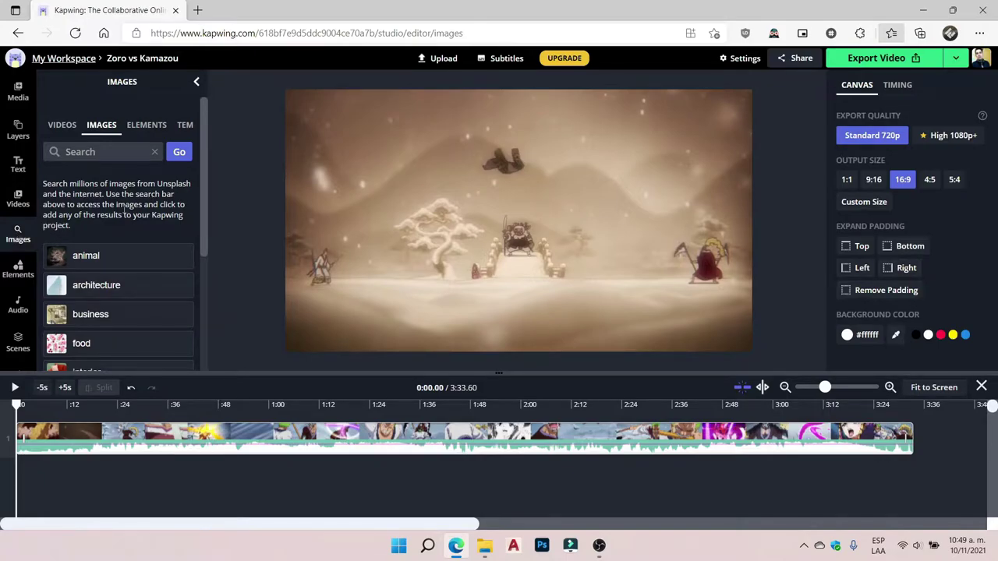
left_click(18, 269)
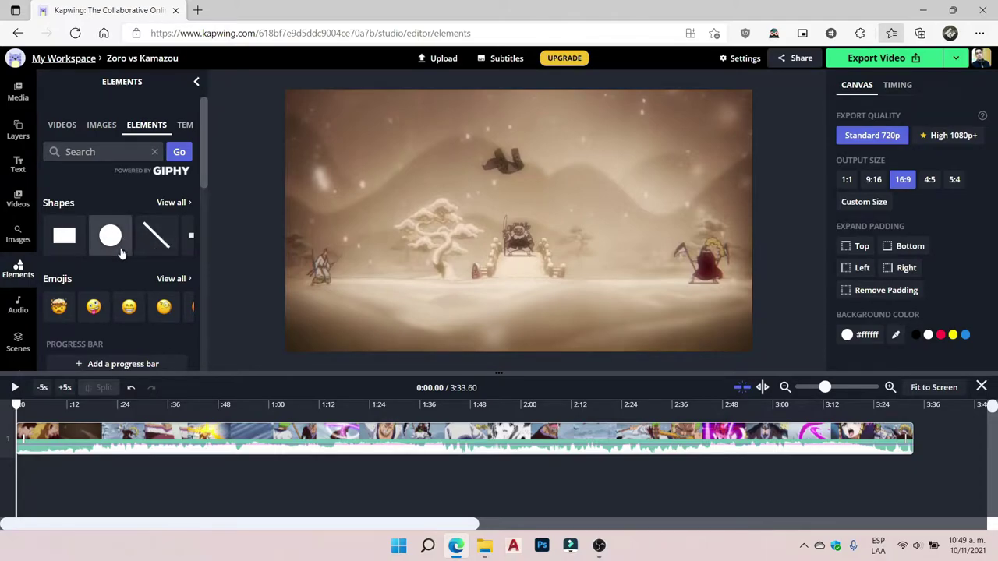
left_click(17, 308)
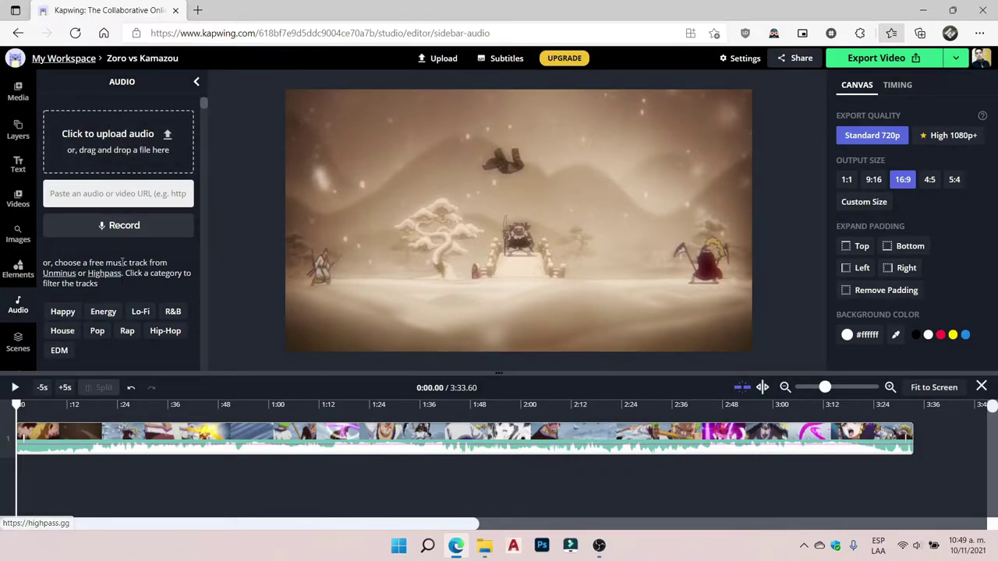
scroll(122, 265, "down", 2)
scroll(122, 266, "up", 2)
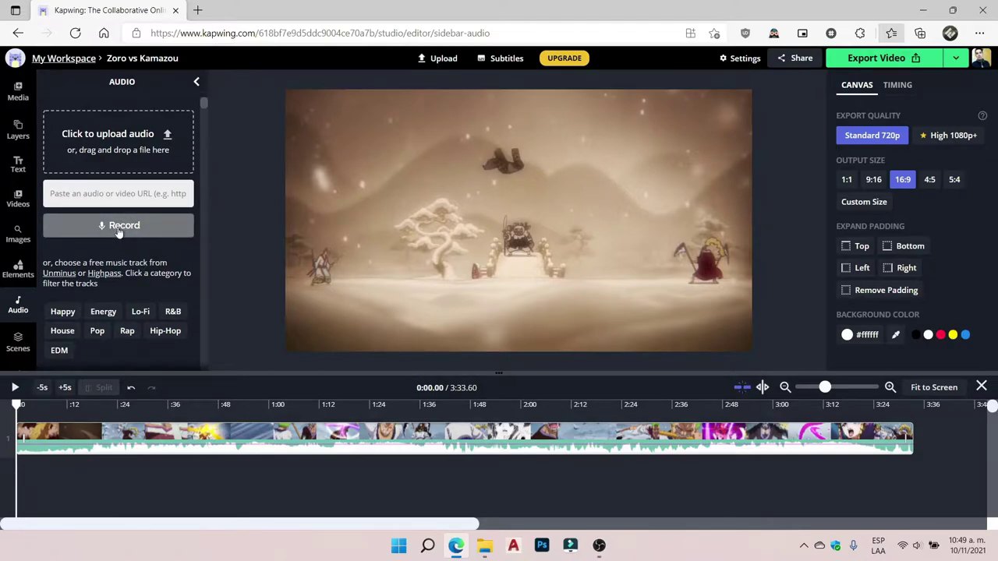
Examine the scene management options and read through the list of available plugins down to Google Photos.
scroll(17, 272, "down", 2)
left_click(15, 263)
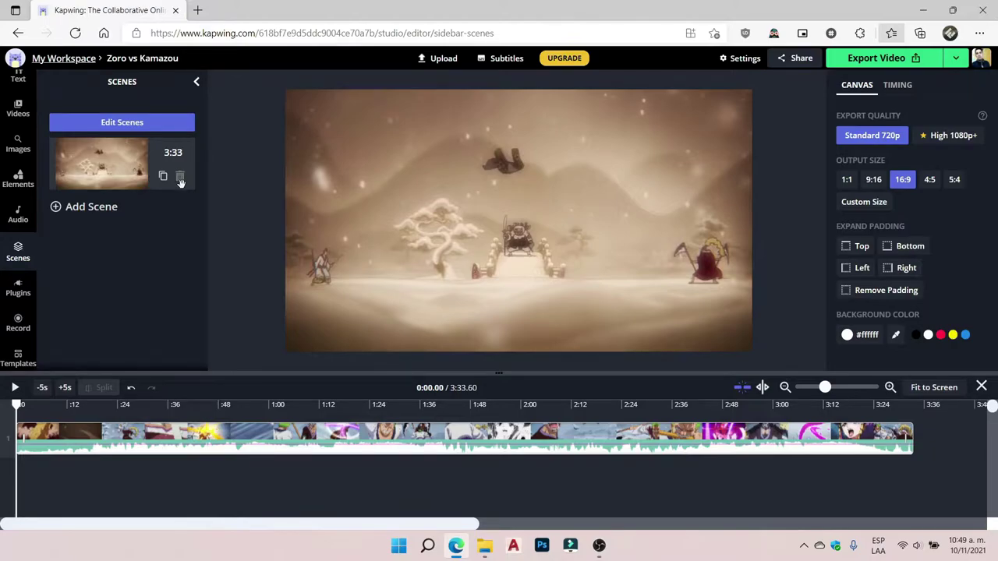
left_click(23, 286)
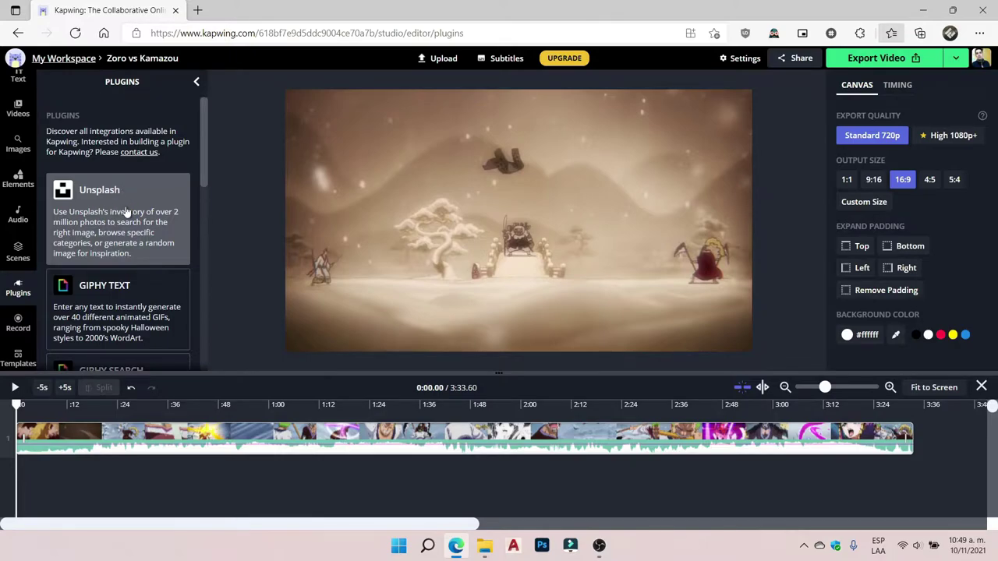
scroll(133, 209, "down", 2)
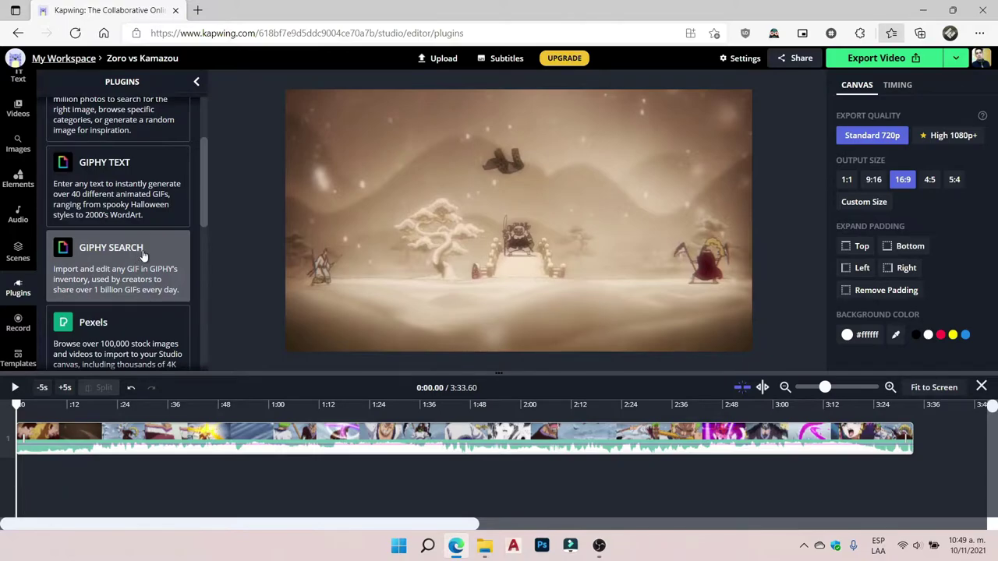
scroll(143, 255, "down", 1)
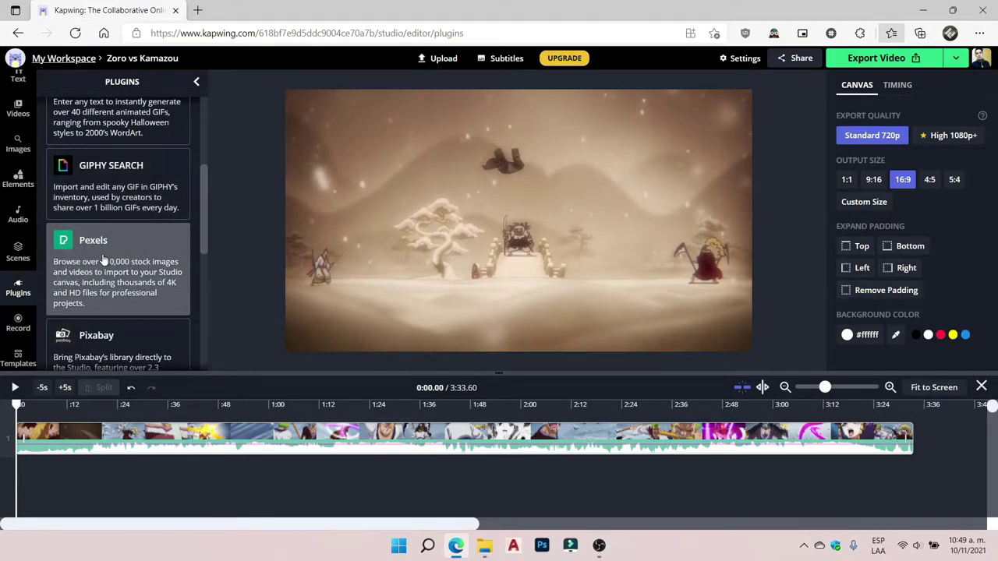
scroll(104, 260, "down", 1)
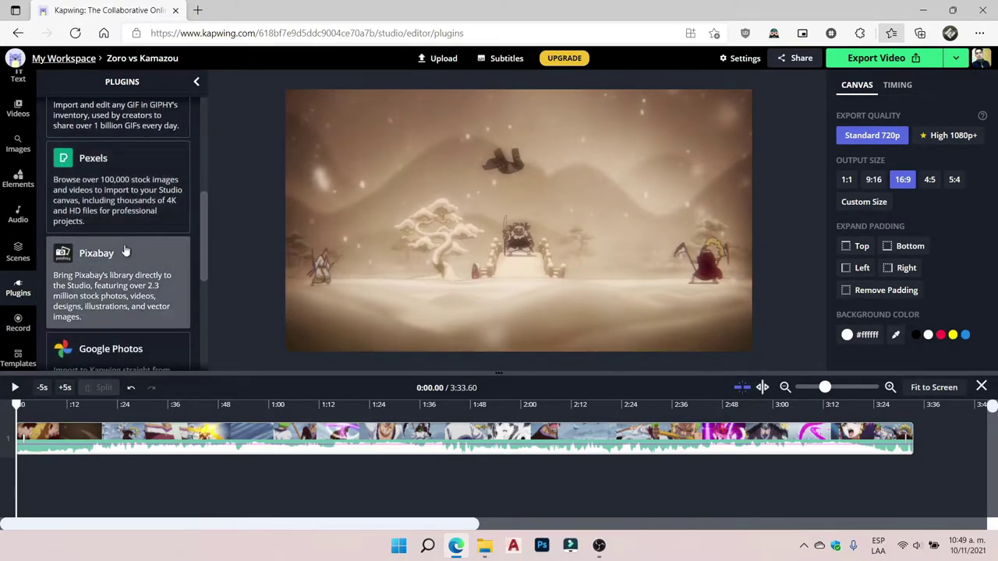
scroll(131, 269, "down", 1)
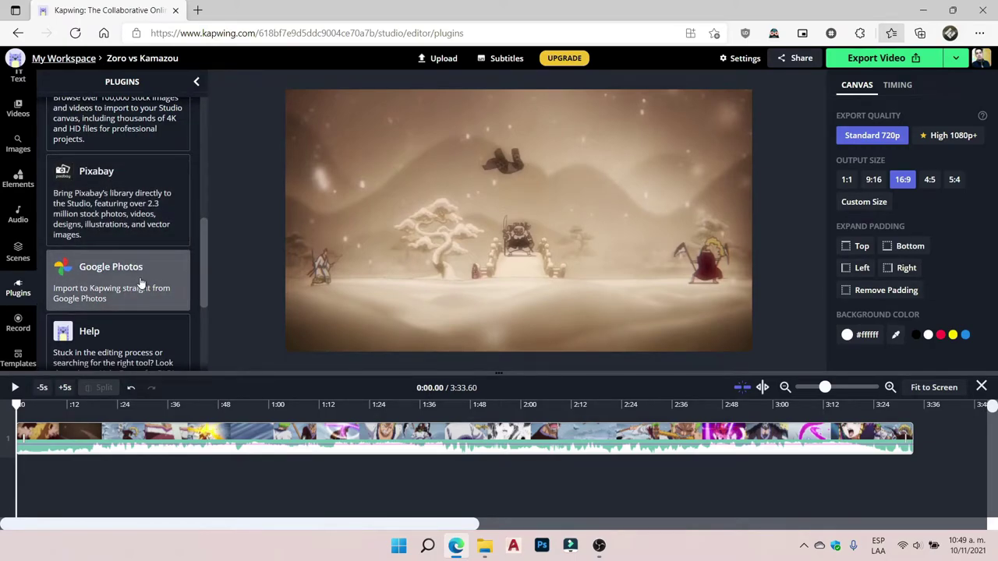
Examine the screen, camera and audio recording options and browse the template categories.
left_click(17, 322)
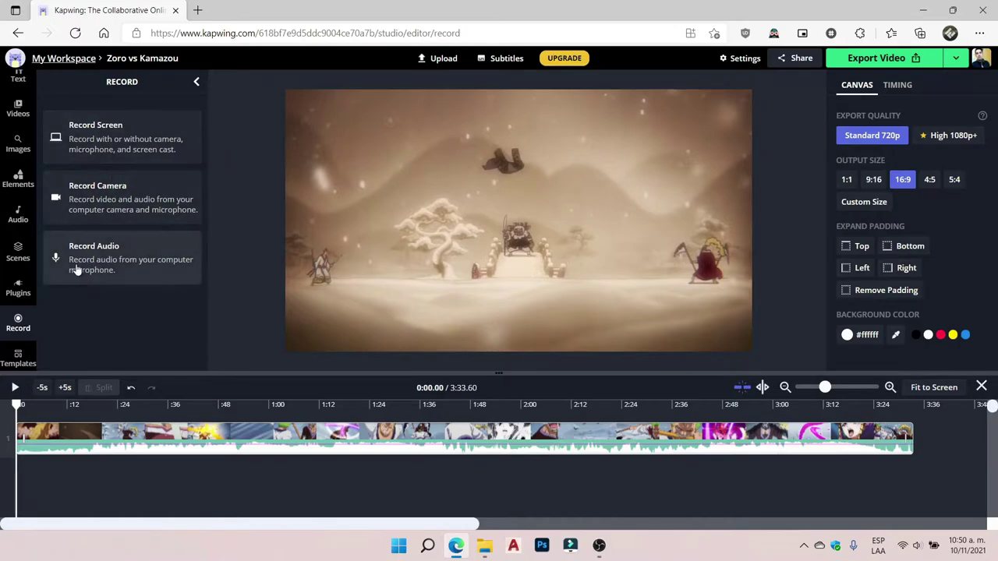
left_click(18, 357)
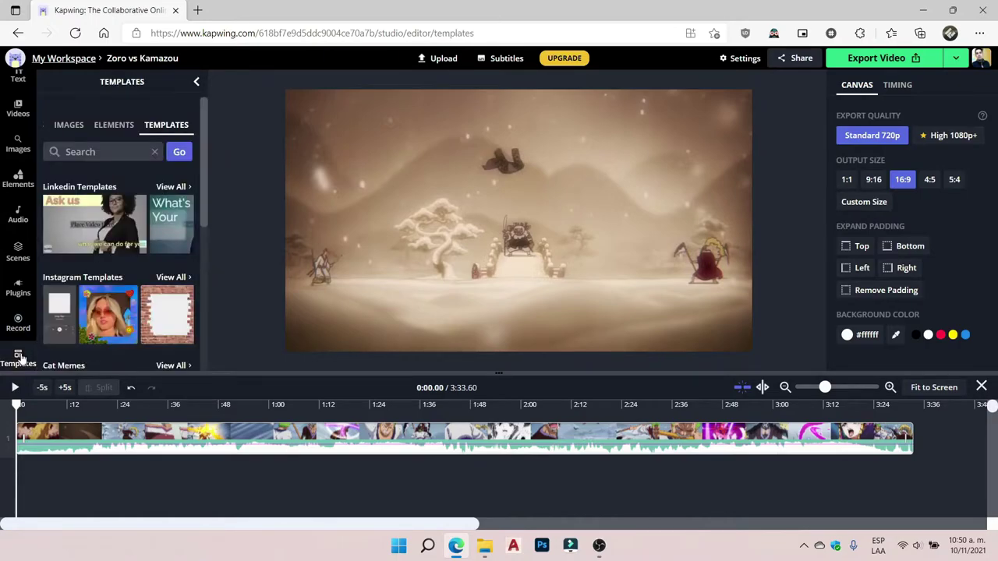
scroll(164, 222, "down", 1)
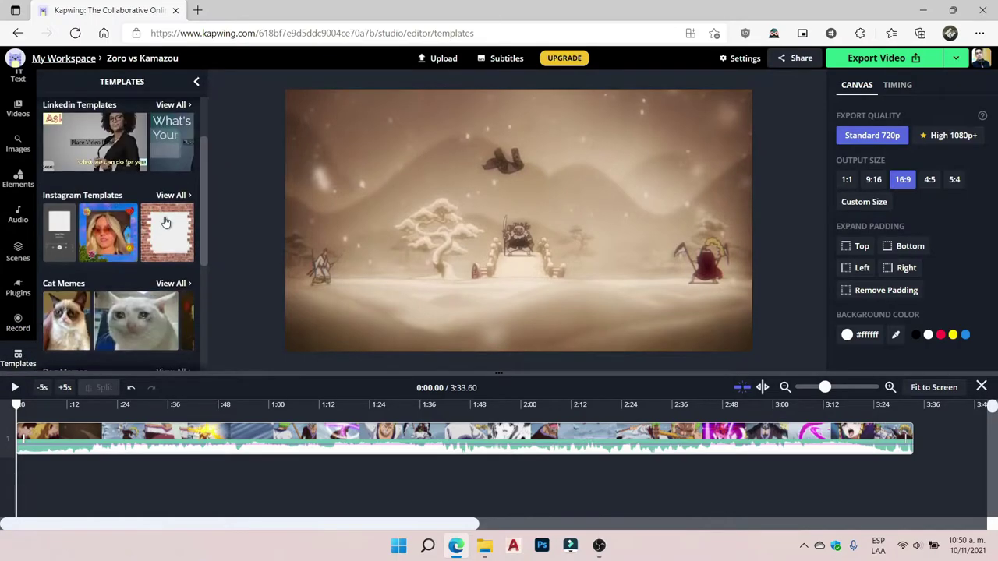
scroll(165, 223, "down", 2)
scroll(156, 230, "up", 3)
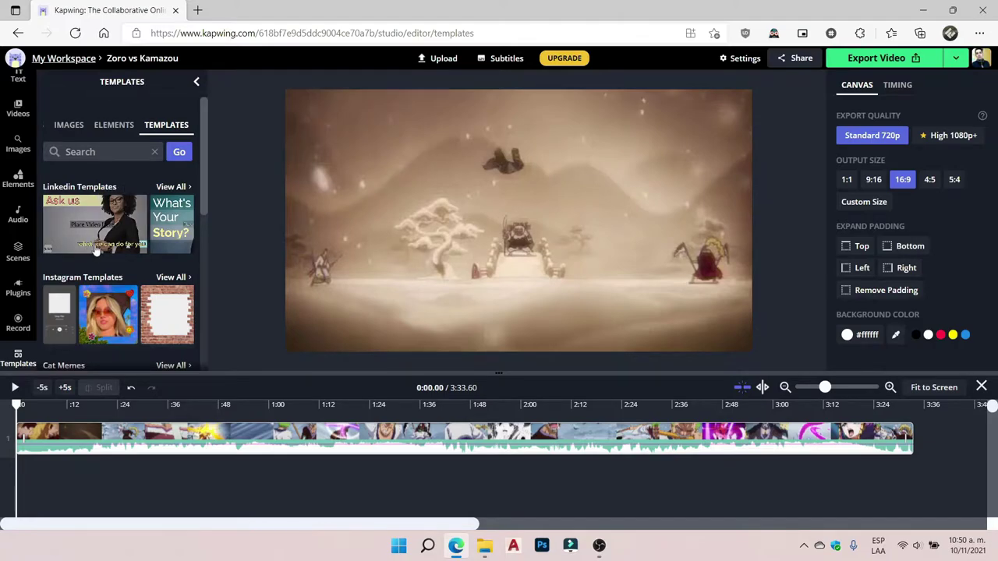
scroll(37, 182, "up", 2)
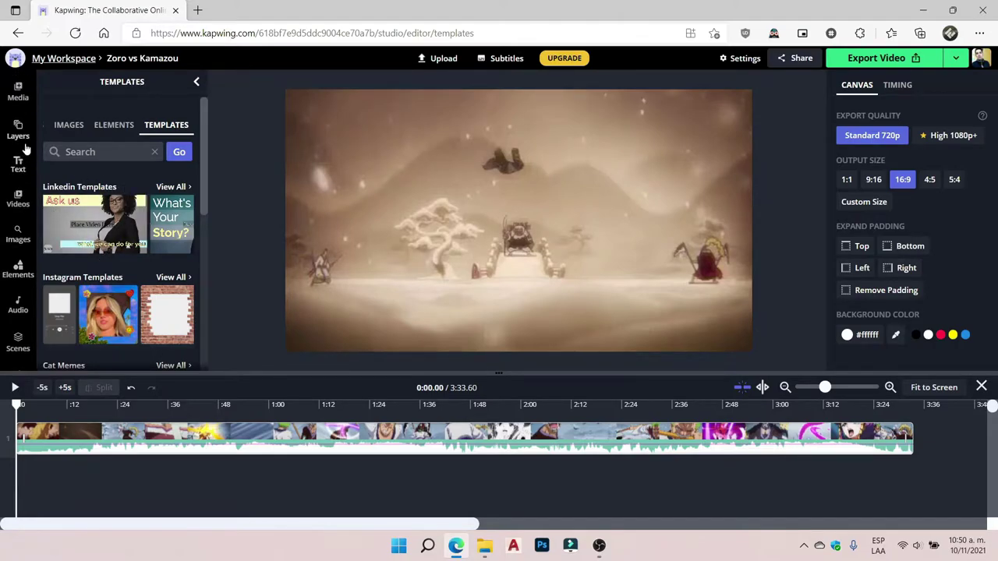
Return to the media library, select the timeline's video clip, and move the playhead to about 0:25.
left_click(23, 97)
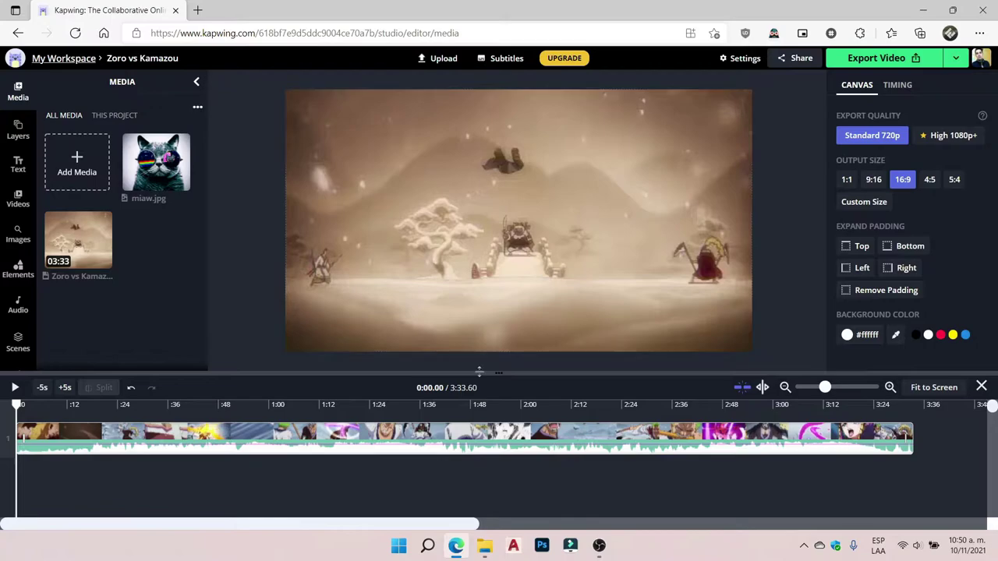
left_click(116, 437)
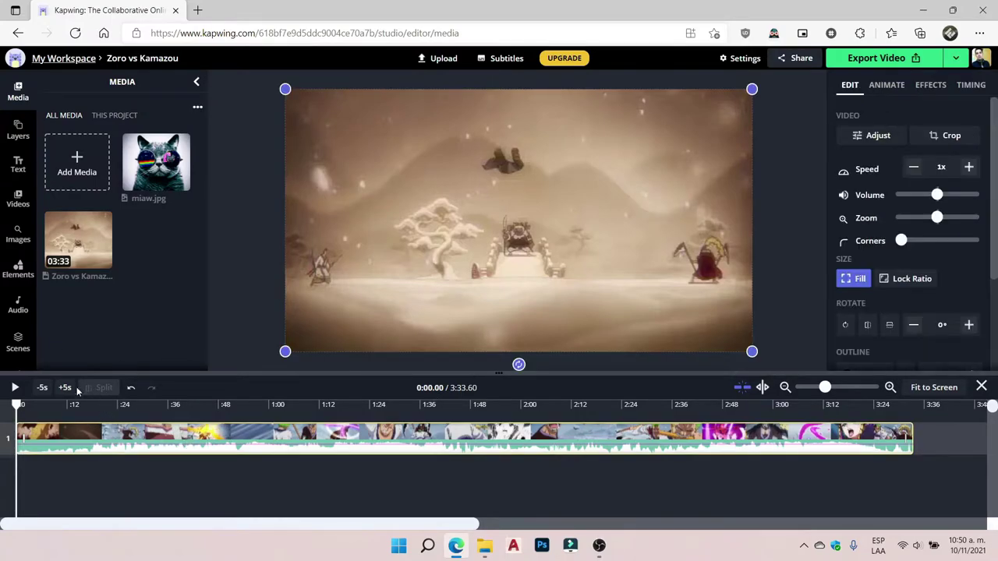
left_click_drag(16, 404, 117, 399)
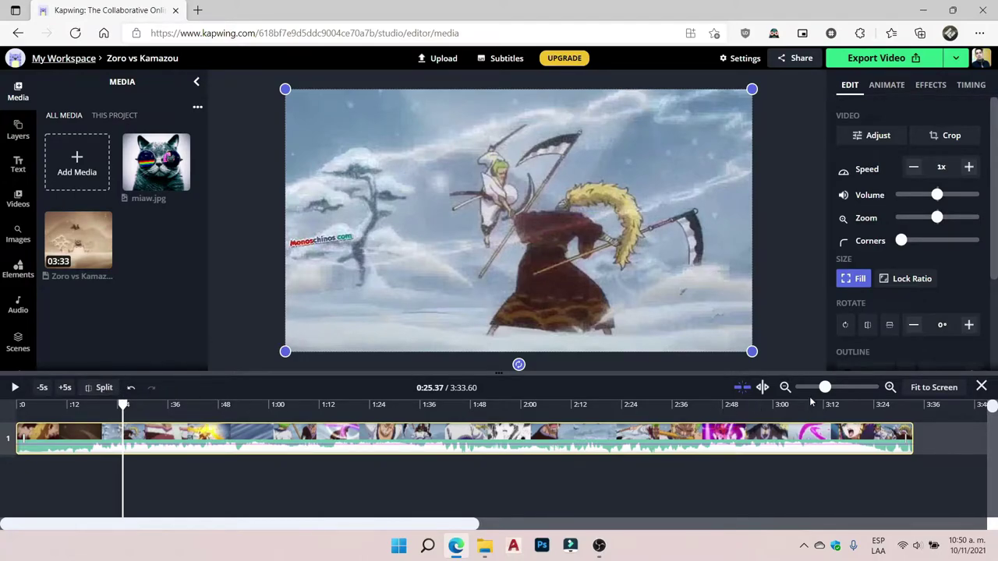
left_click_drag(827, 387, 817, 388)
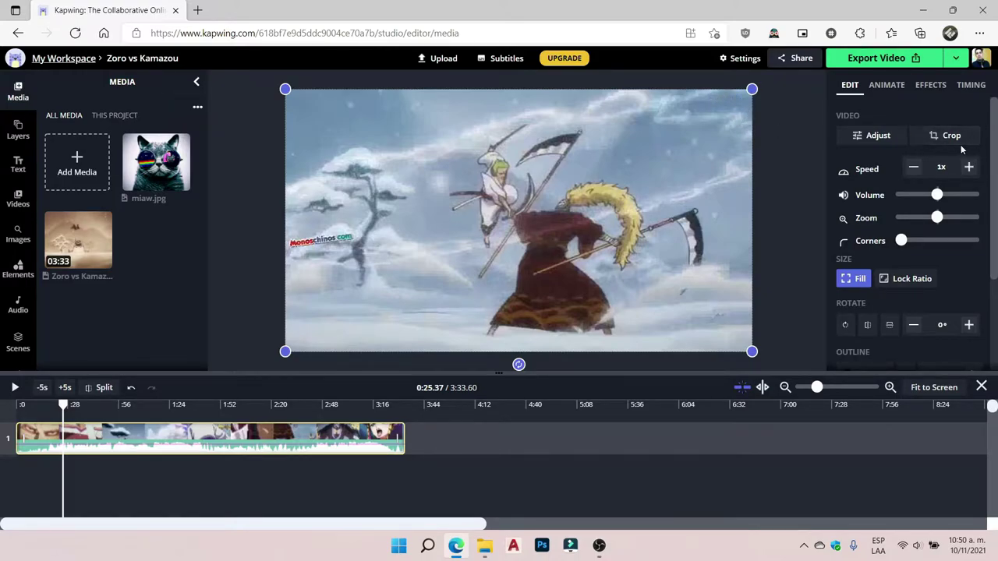
Review the selected clip's animation, effect and timing options, and return to its basic editing settings.
left_click(893, 88)
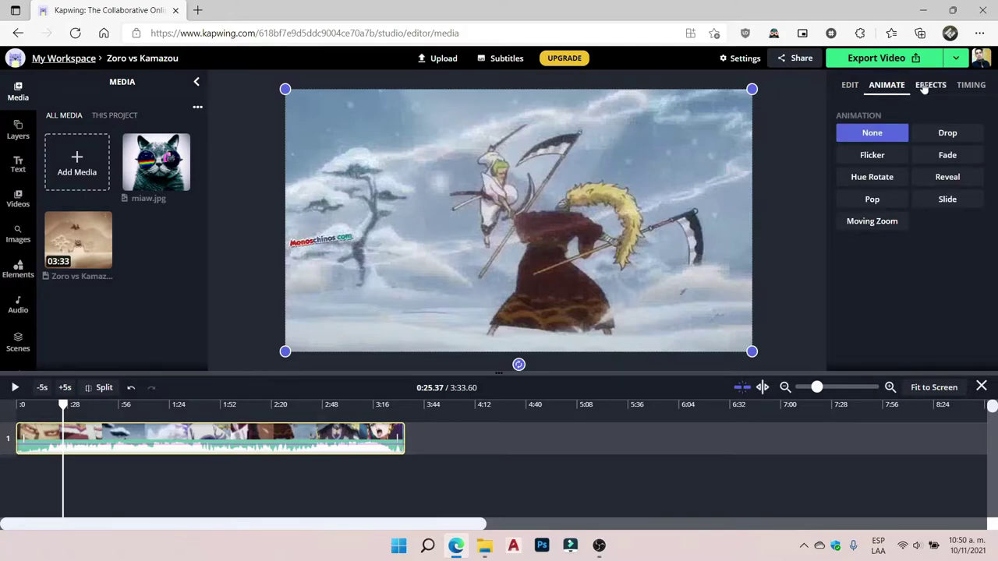
left_click(931, 88)
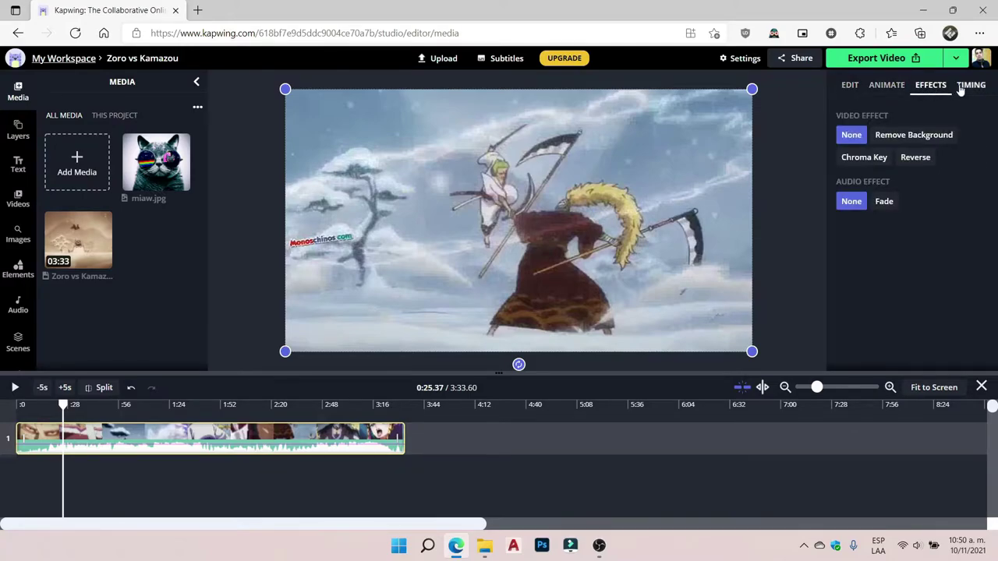
left_click(965, 89)
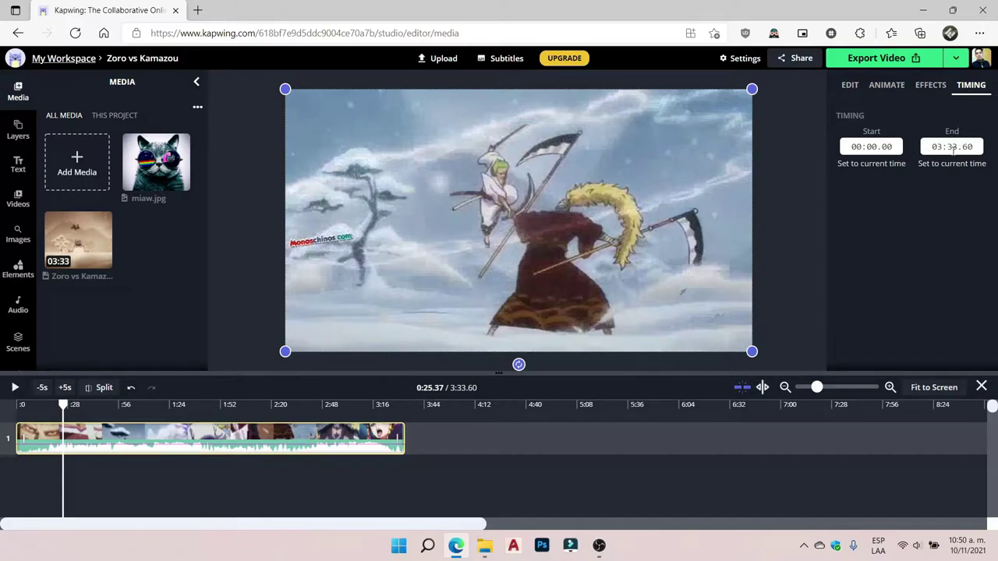
left_click(850, 85)
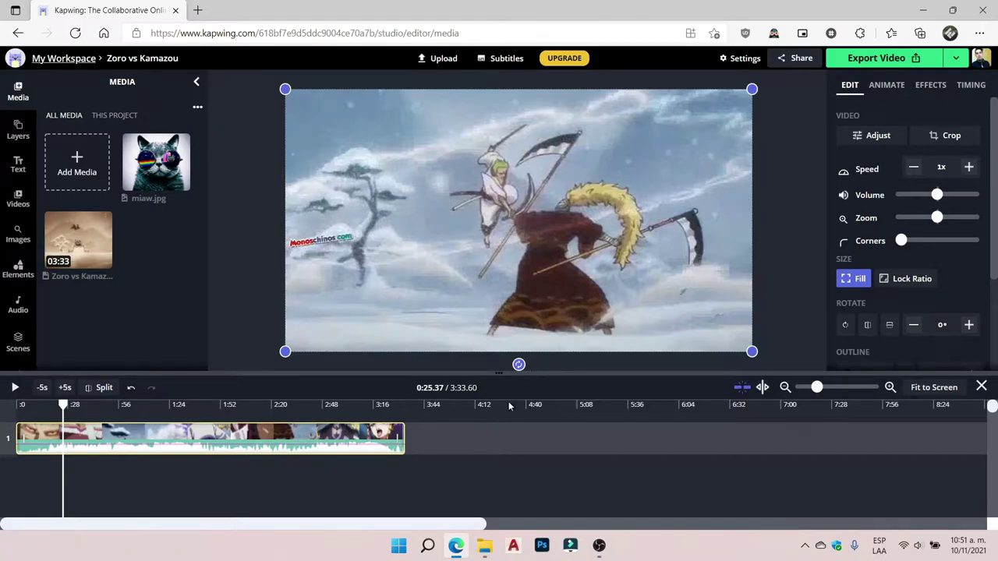
Split the video clip on the timeline at 2:45.00.
left_click(787, 214)
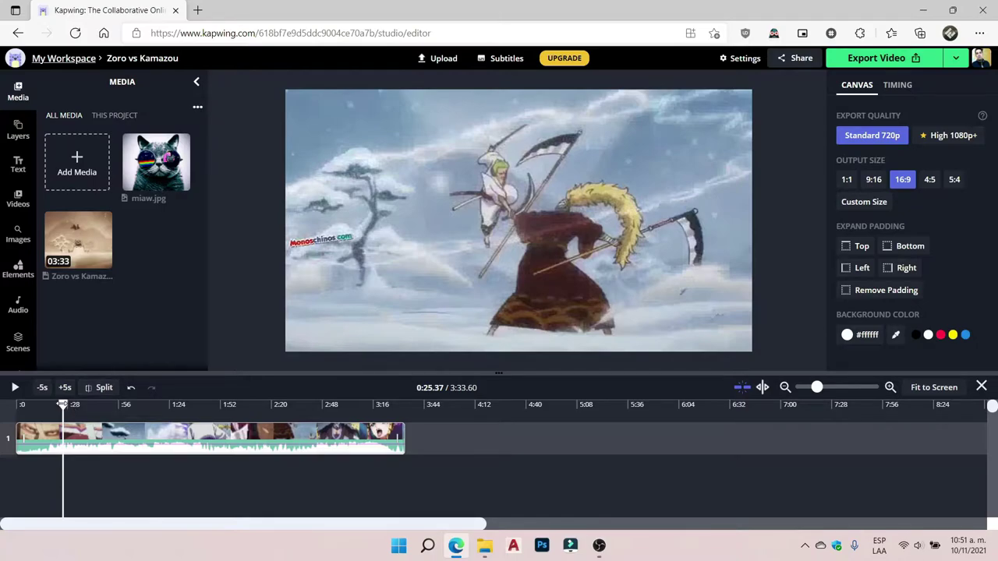
left_click_drag(62, 404, 115, 421)
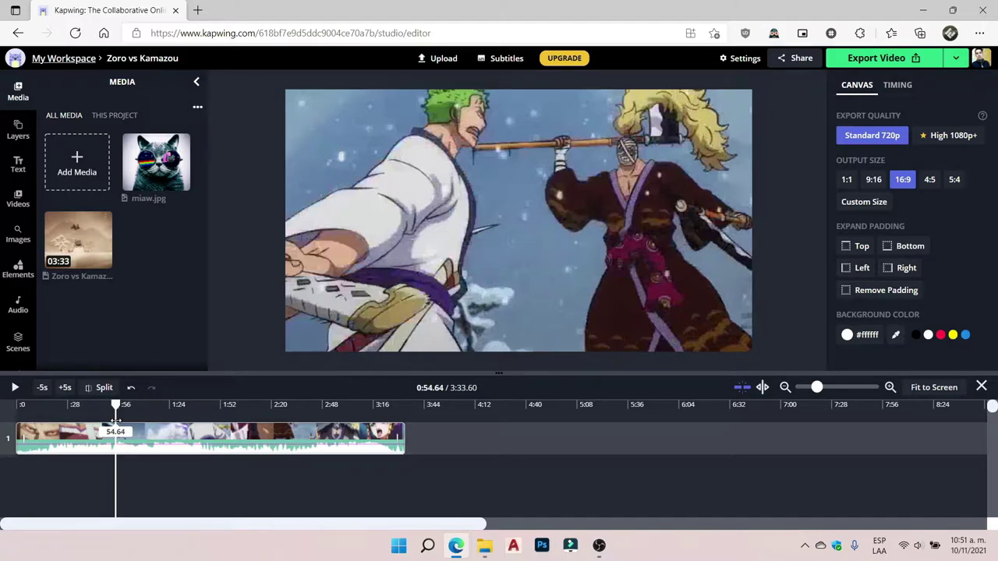
left_click_drag(116, 421, 249, 402)
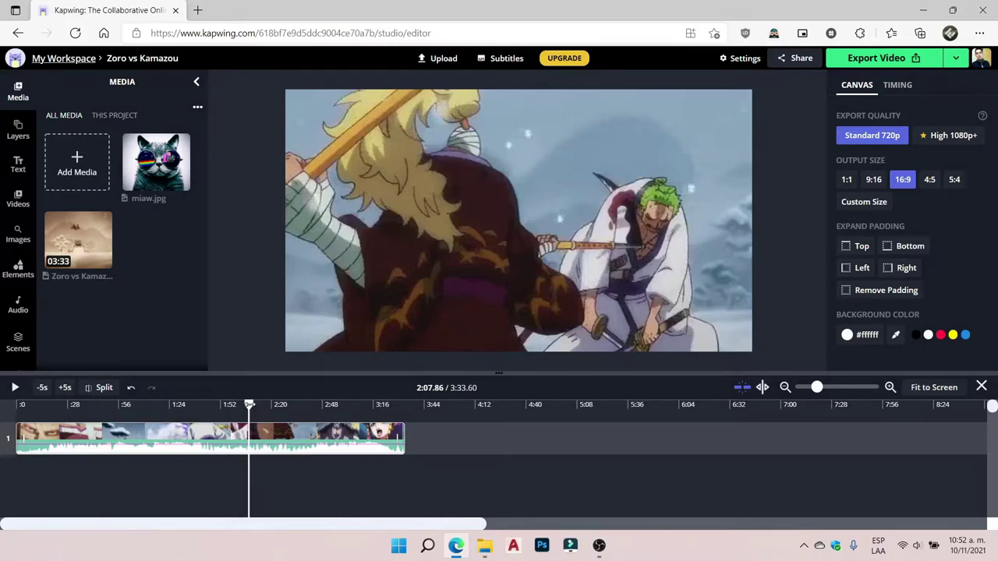
left_click_drag(250, 404, 262, 405)
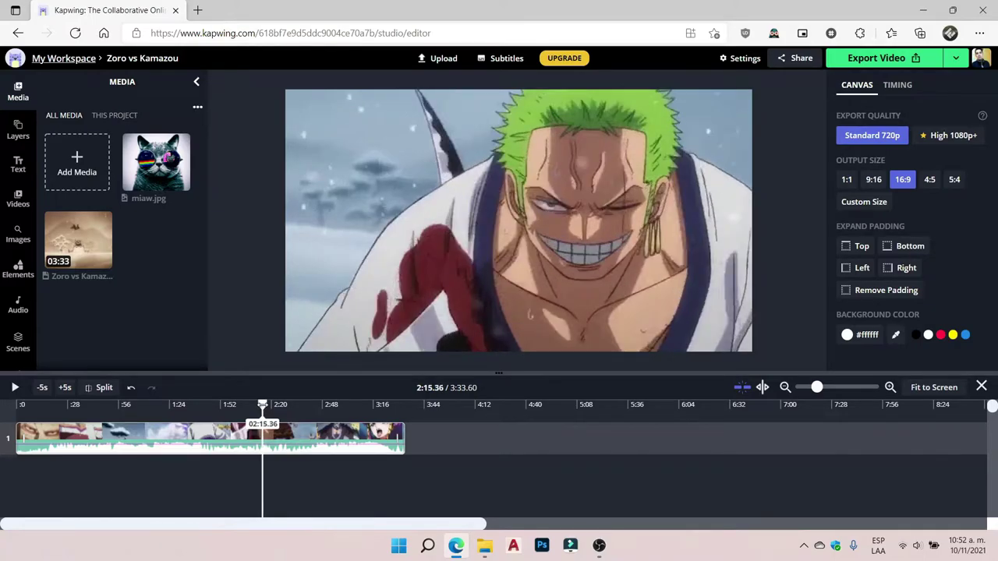
left_click_drag(262, 405, 316, 402)
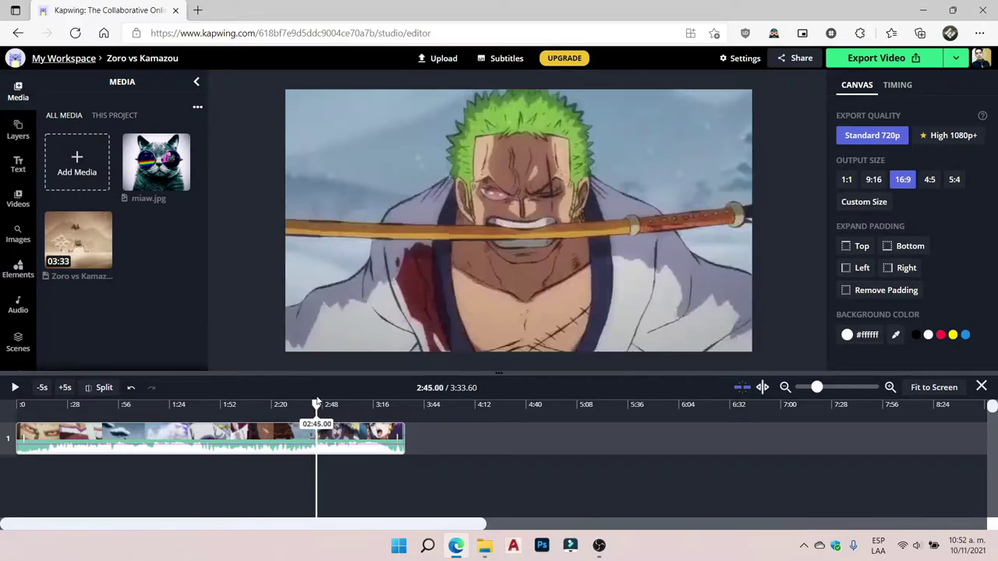
left_click(100, 387)
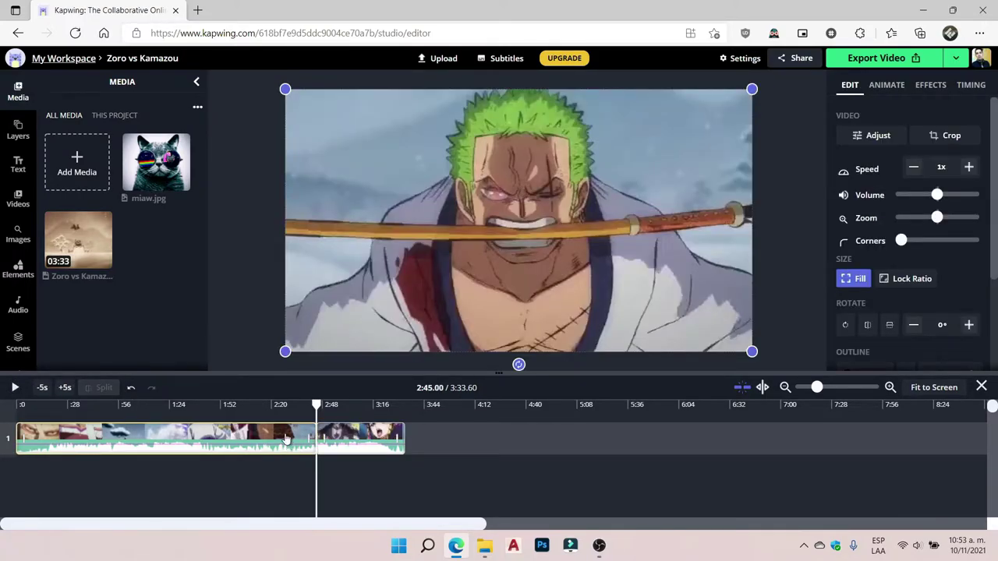
Delete the part of the video before the split and move the remaining clip to the start of the timeline.
key("Delete")
left_click_drag(365, 437, 62, 434)
left_click_drag(816, 388, 842, 391)
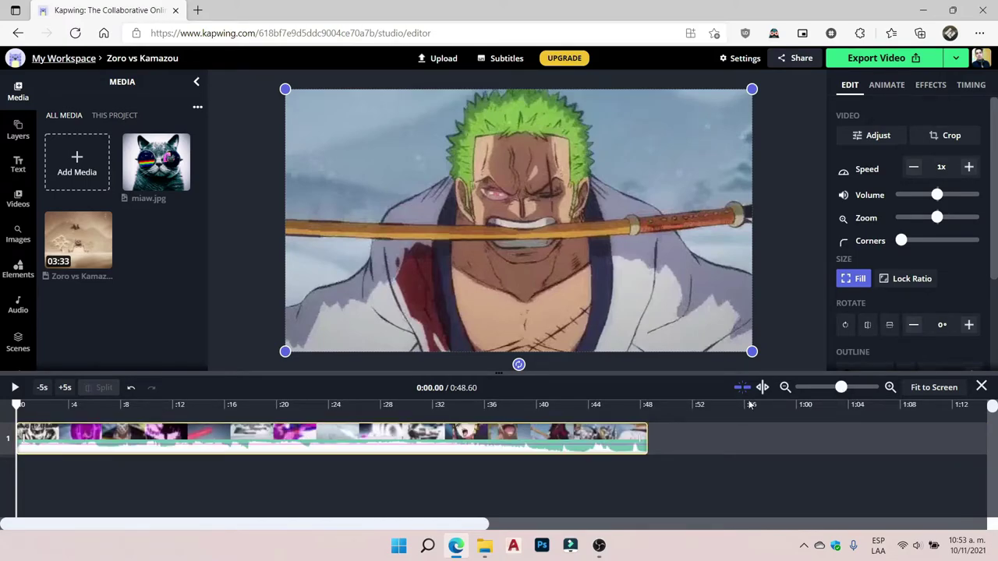
Find the scene change at 0:07.55 frame by frame and split the clip there.
left_click_drag(17, 404, 114, 402)
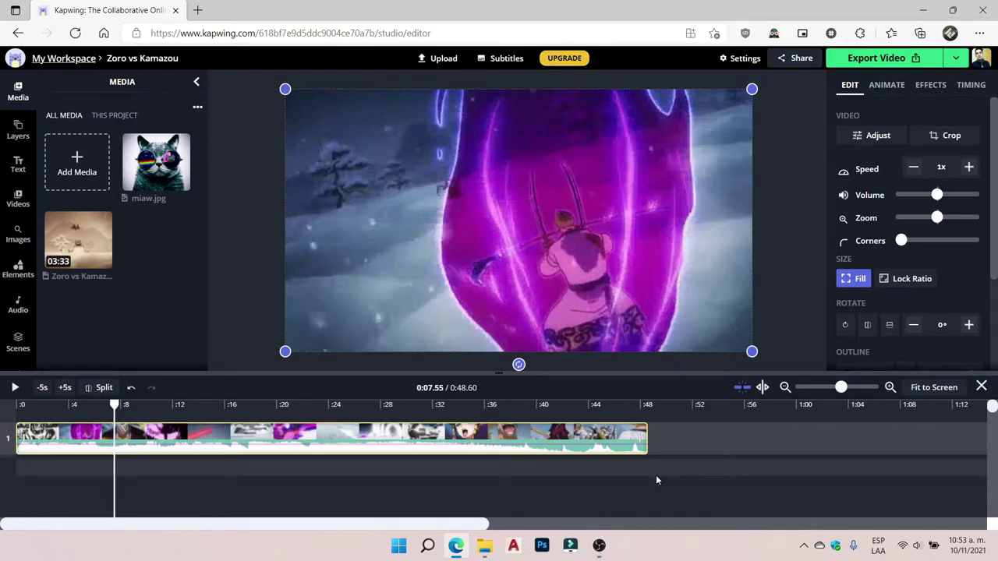
key("Left")
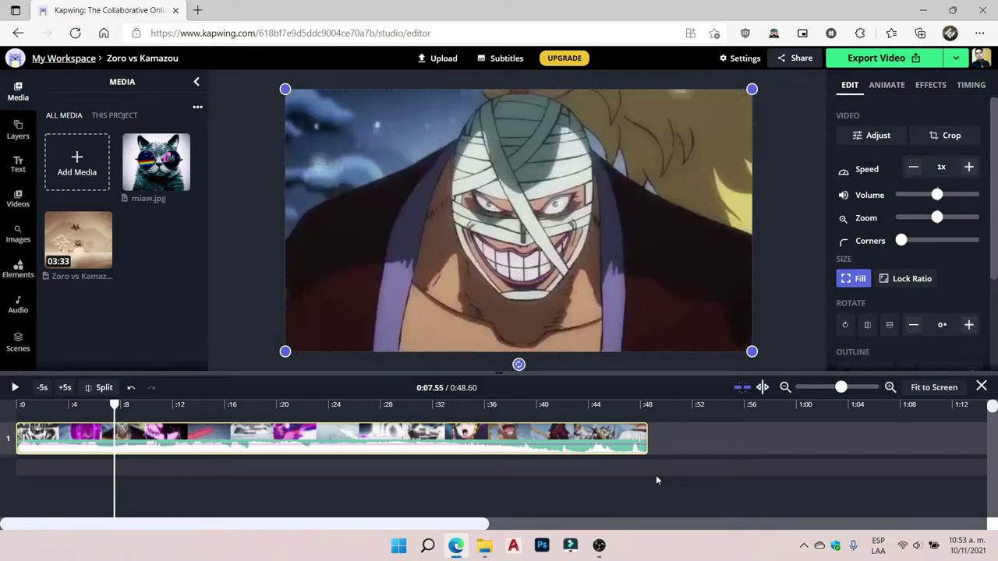
key("Left")
key("Right")
key("Left")
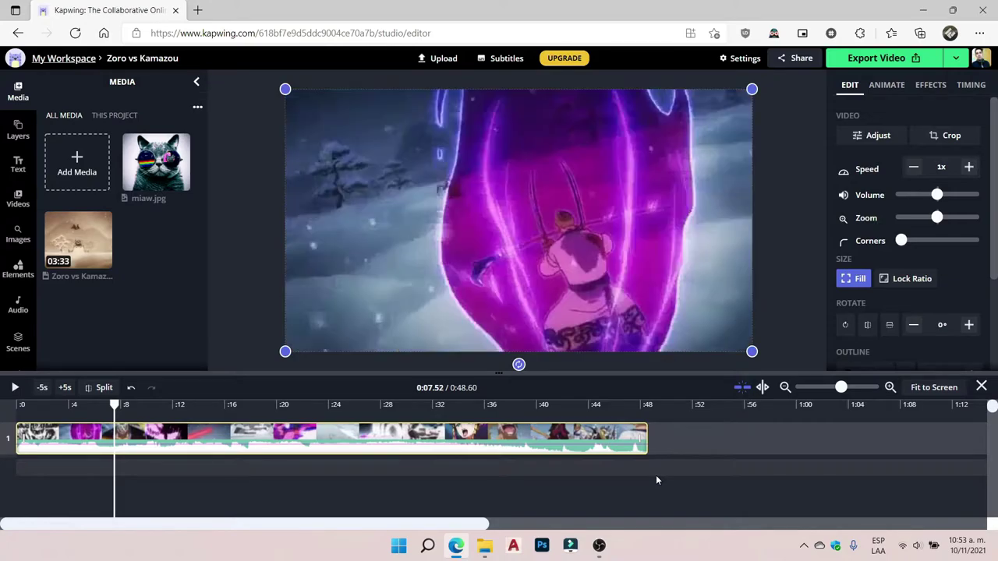
key("Right")
key("Left")
key("Left")
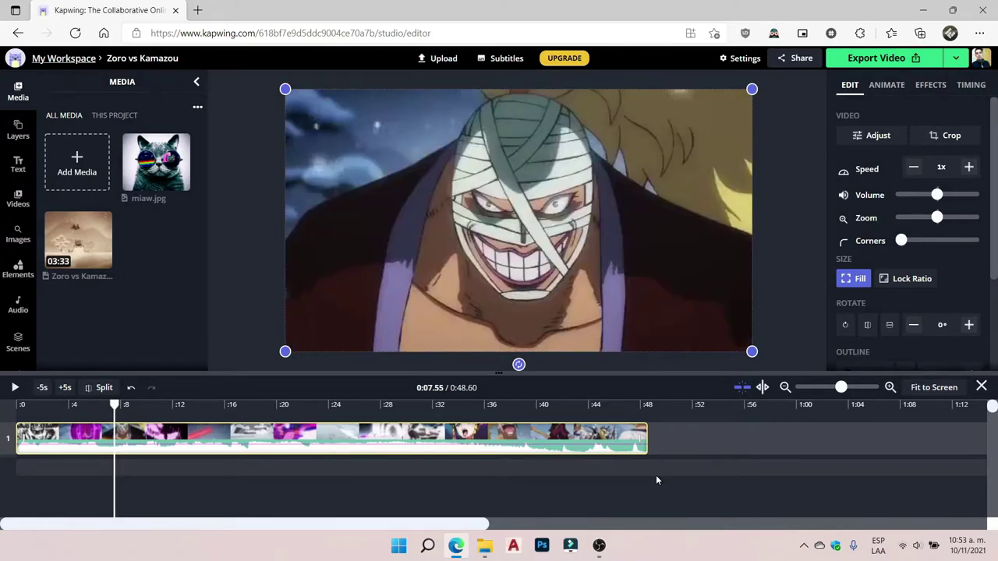
key("Right")
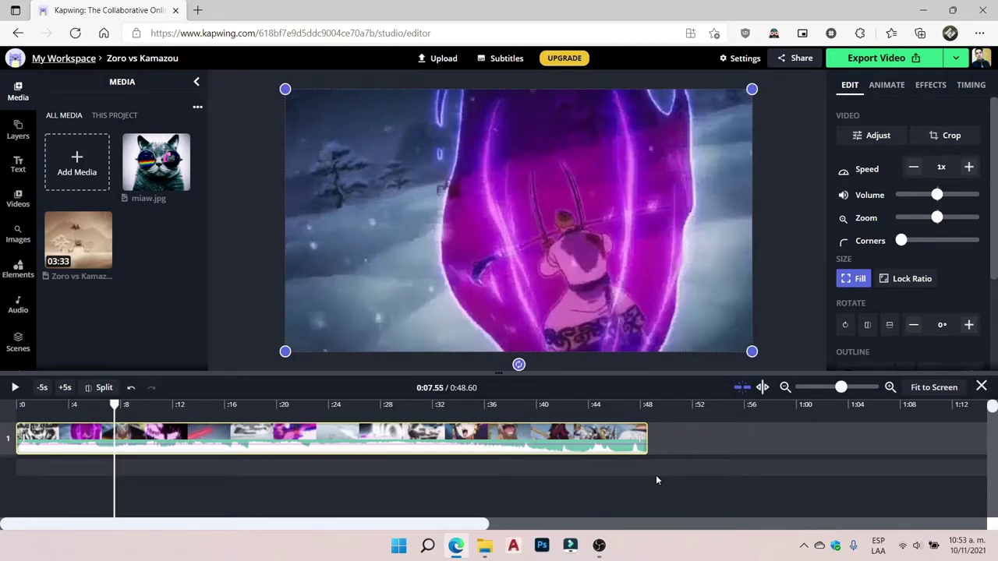
left_click(97, 392)
Find the end of the unwanted shot at 0:09.63 and split the second clip there.
key("space")
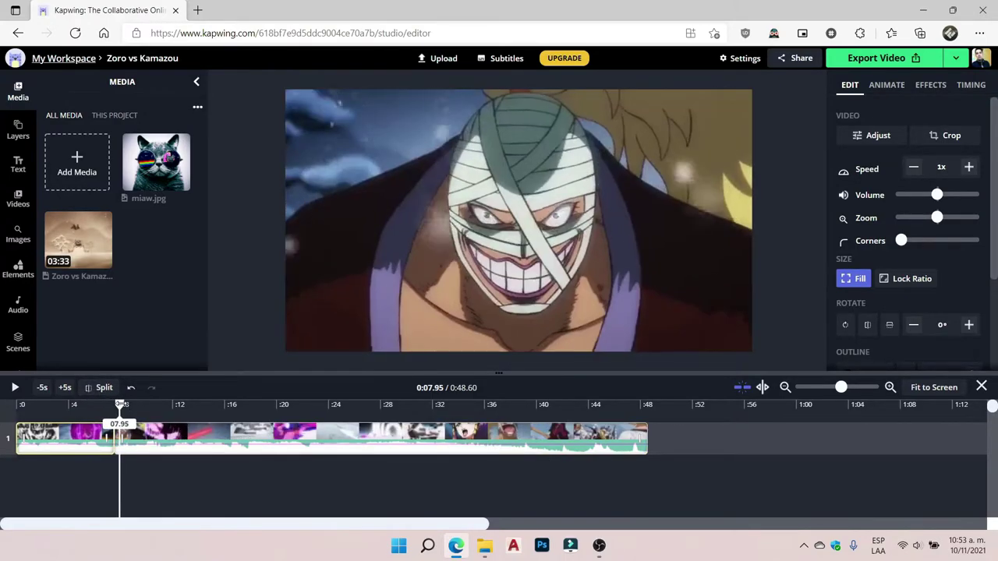
key("space")
key("Left")
key("Left")
key("Left")
key("Left")
key("Left")
key("Left")
key("Left")
key("Left")
key("Left")
key("Left")
key("Left")
key("Left")
key("Left")
key("Left")
key("Left")
key("Left")
key("Left")
key("Left")
key("Left")
key("Left")
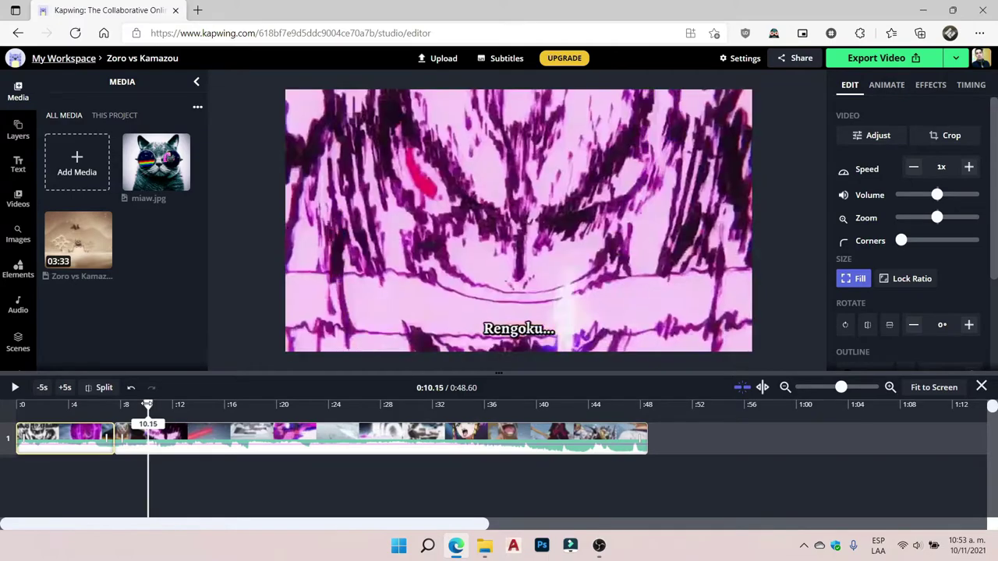
key("Right")
key("Right")
key("Right")
key("Right")
key("Right")
key("Left")
key("Left")
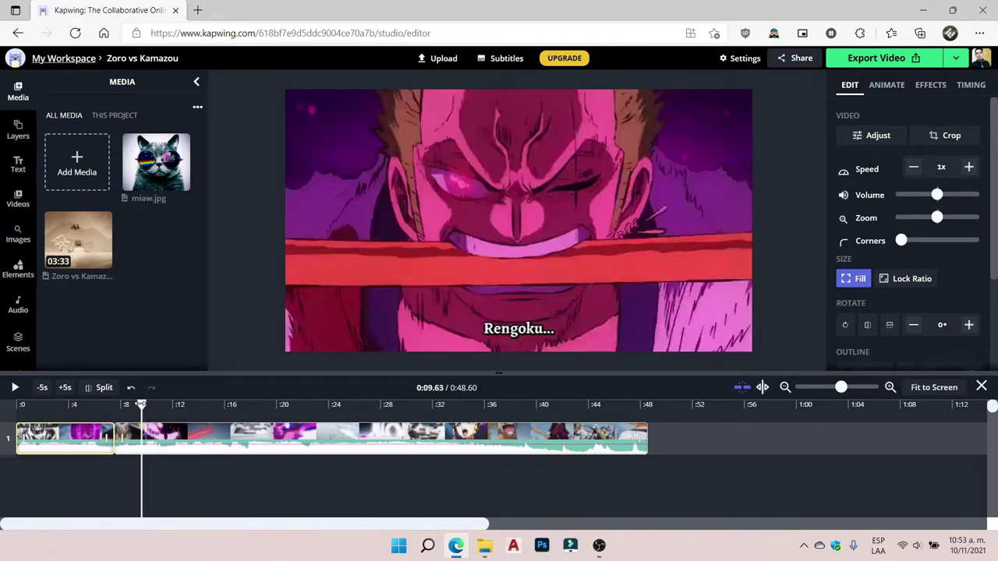
key("Right")
left_click(97, 387)
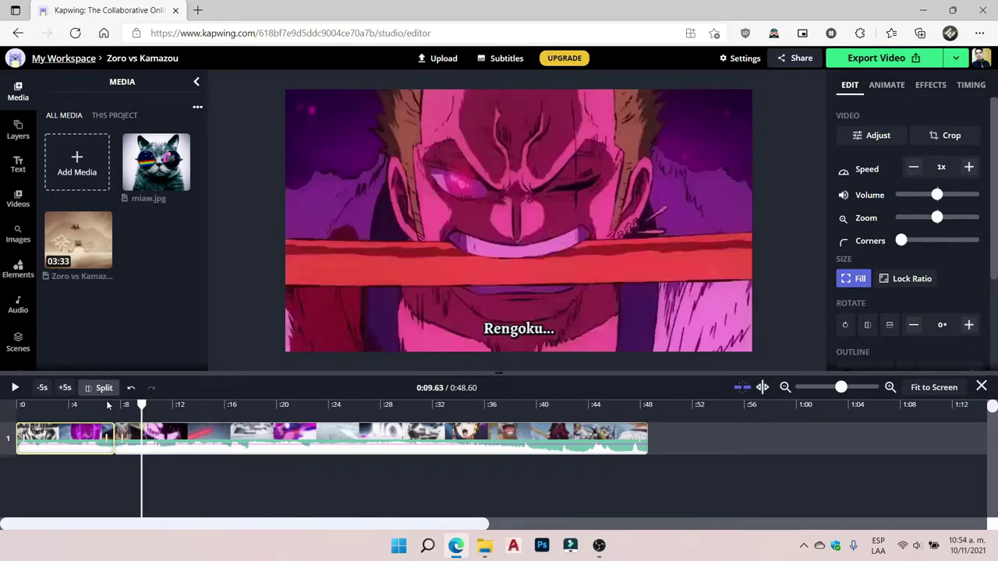
Delete the segment between 0:07.55 and 0:09.63 and move the following clip up against the first one.
left_click(129, 434)
key("Delete")
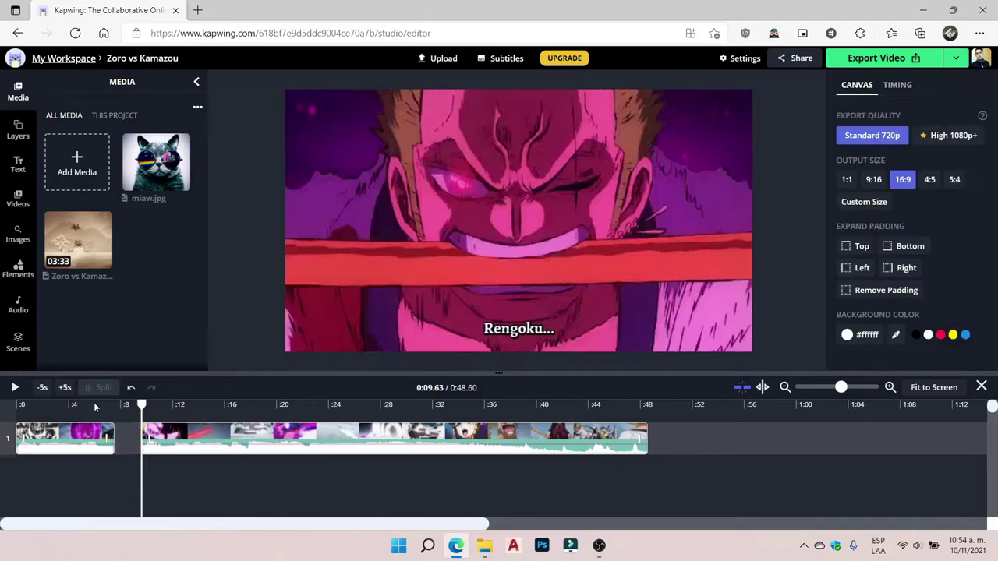
left_click_drag(234, 434, 193, 435)
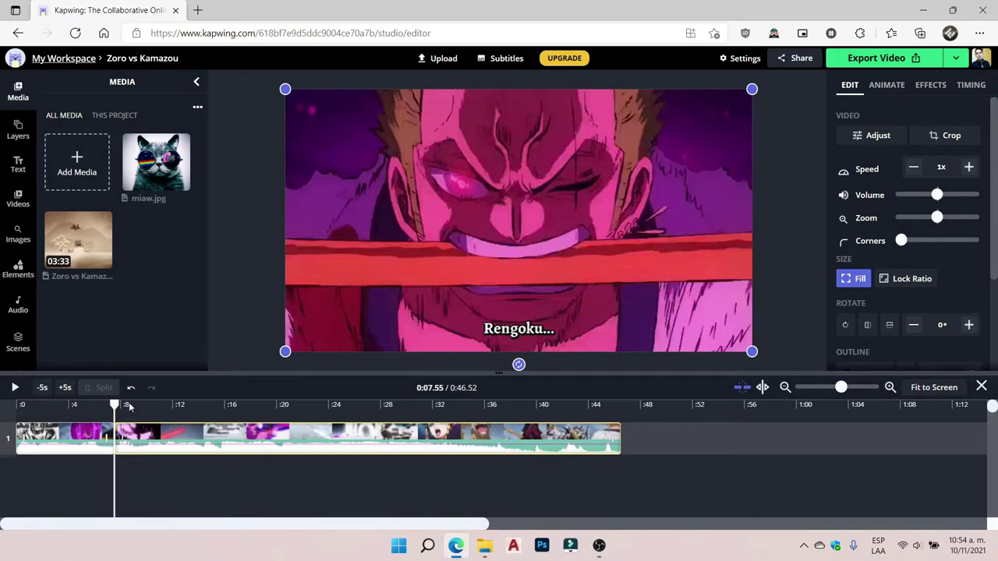
Split the second clip at 0:11.35.
left_click_drag(115, 403, 163, 403)
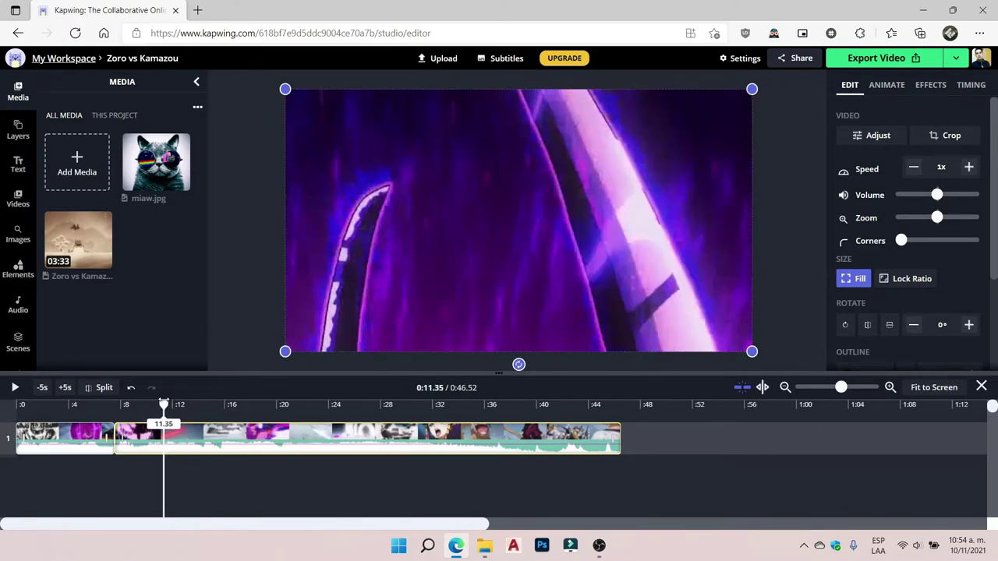
left_click_drag(163, 403, 162, 403)
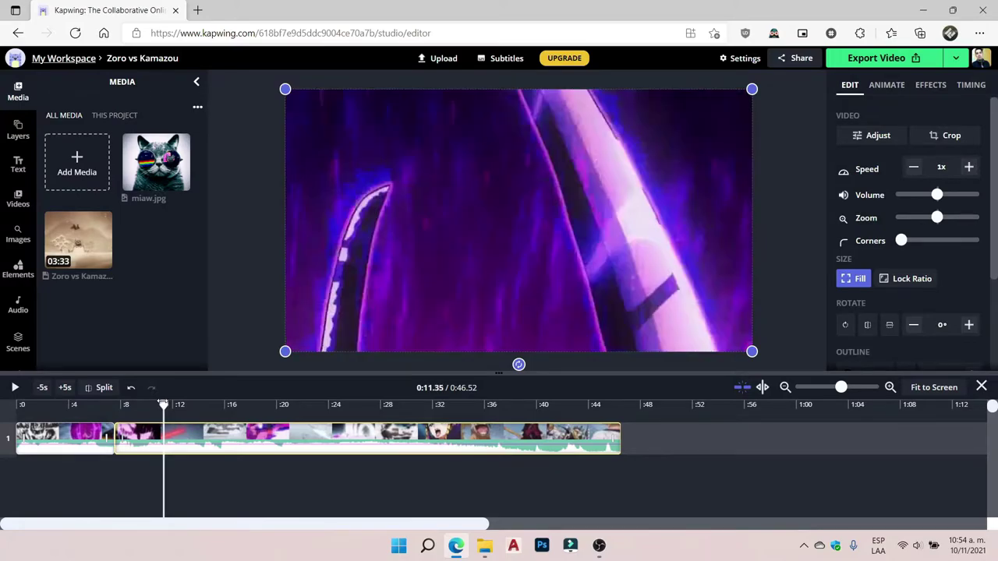
left_click(103, 388)
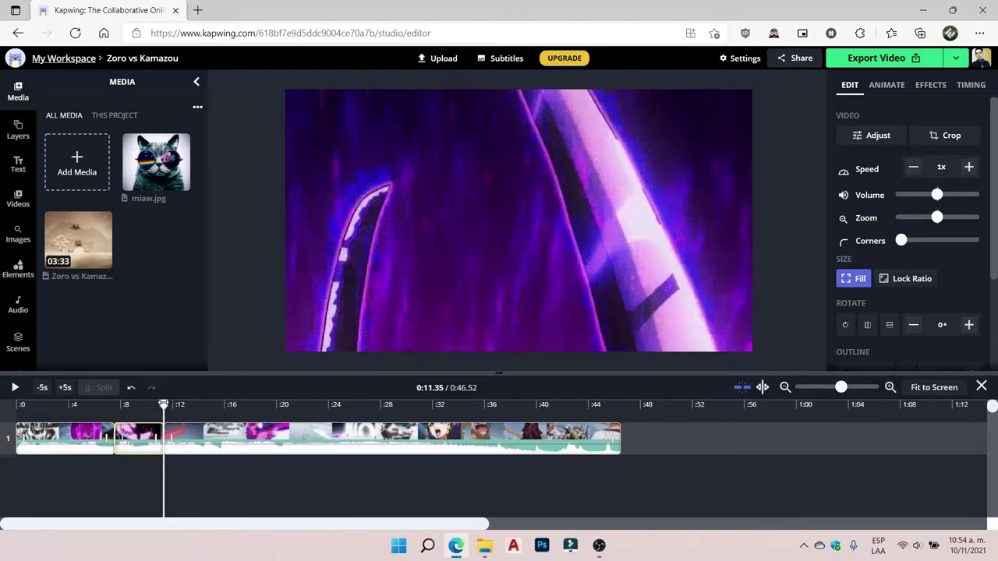
Cut out the section between 0:11.35 and 0:13.93 and close the gap with the following clip.
left_click_drag(163, 403, 198, 403)
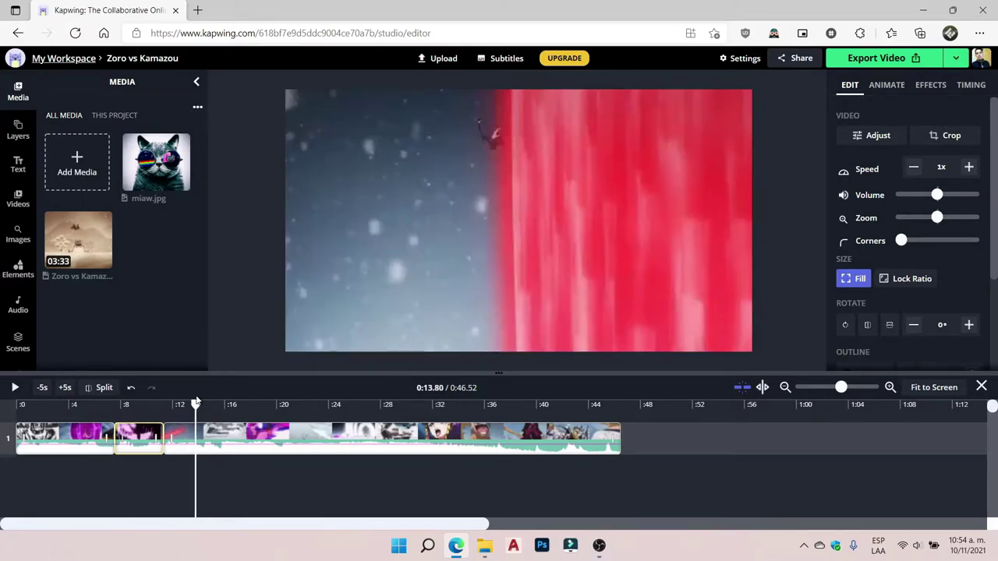
left_click(196, 403)
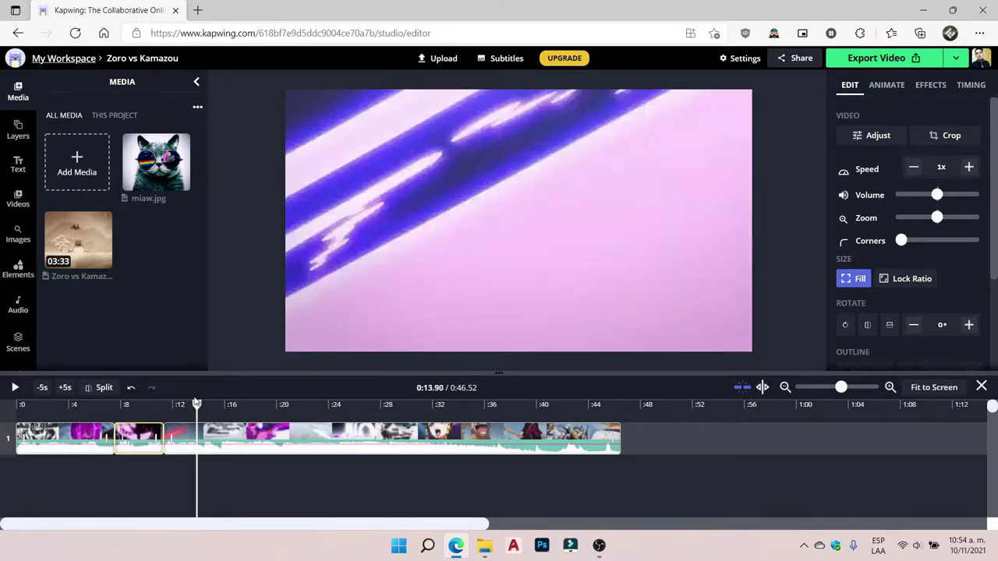
left_click(96, 390)
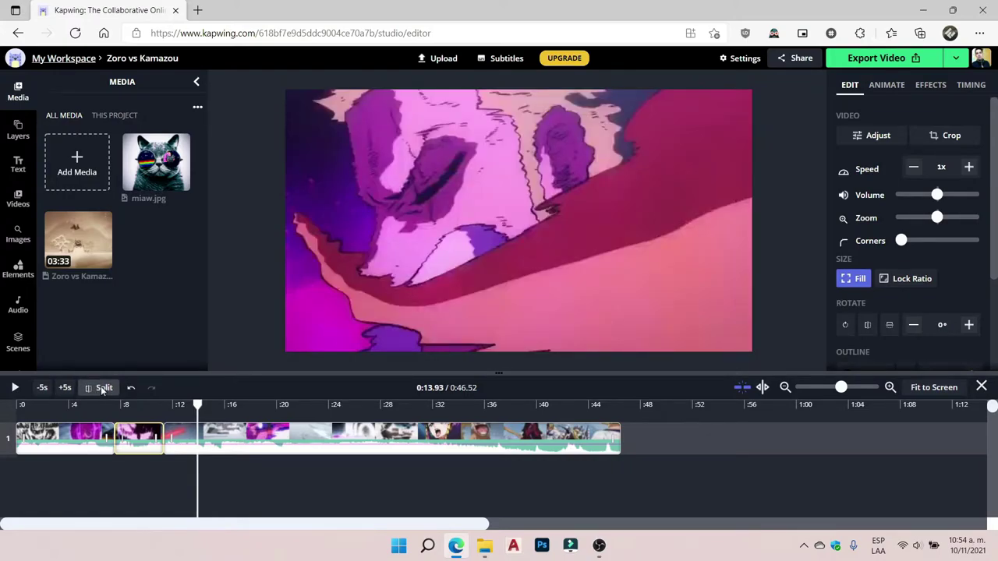
left_click(101, 388)
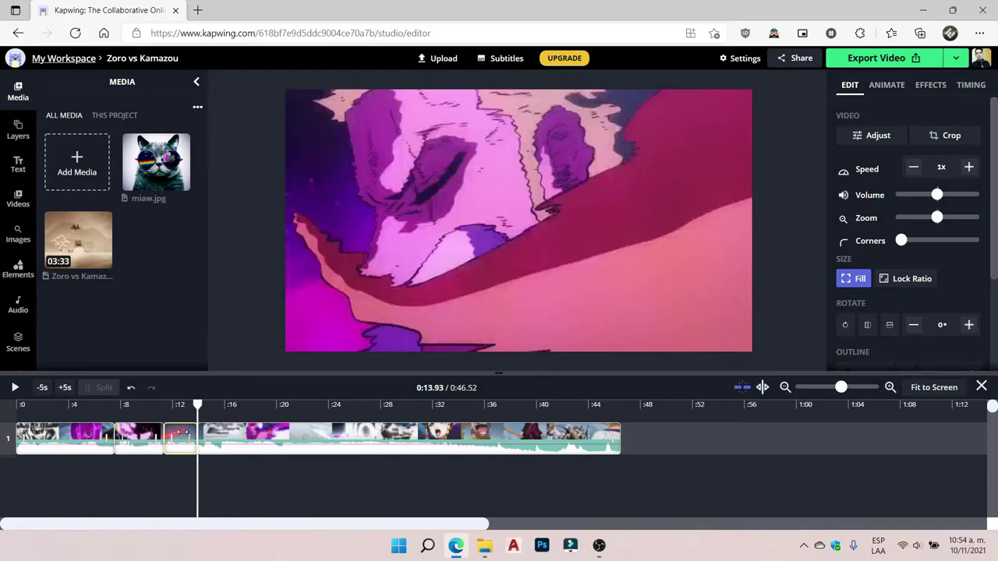
key("Delete")
left_click_drag(232, 435, 201, 418)
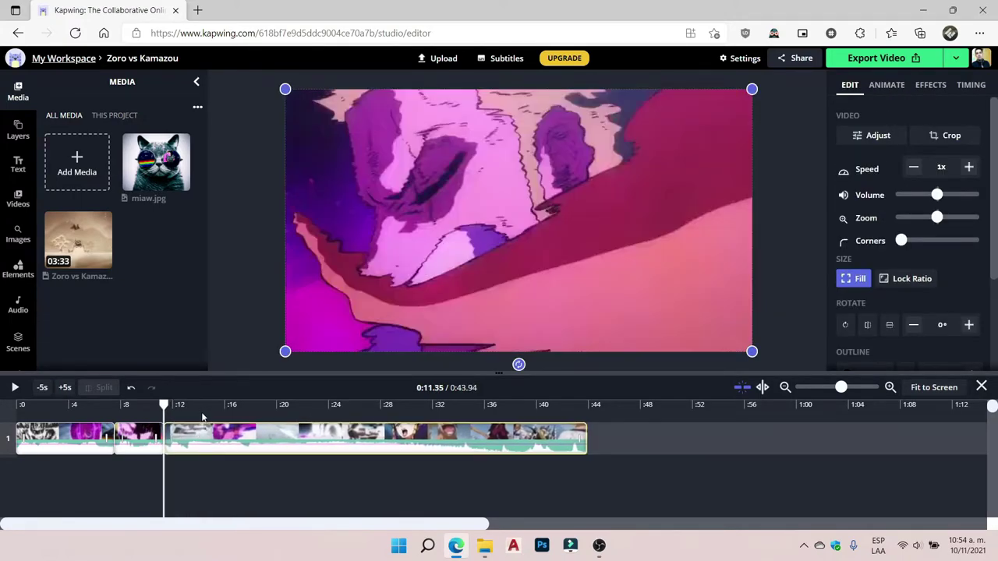
Play the edited sequence from the beginning and split the third clip at 0:21.20.
left_click(18, 403)
left_click(15, 388)
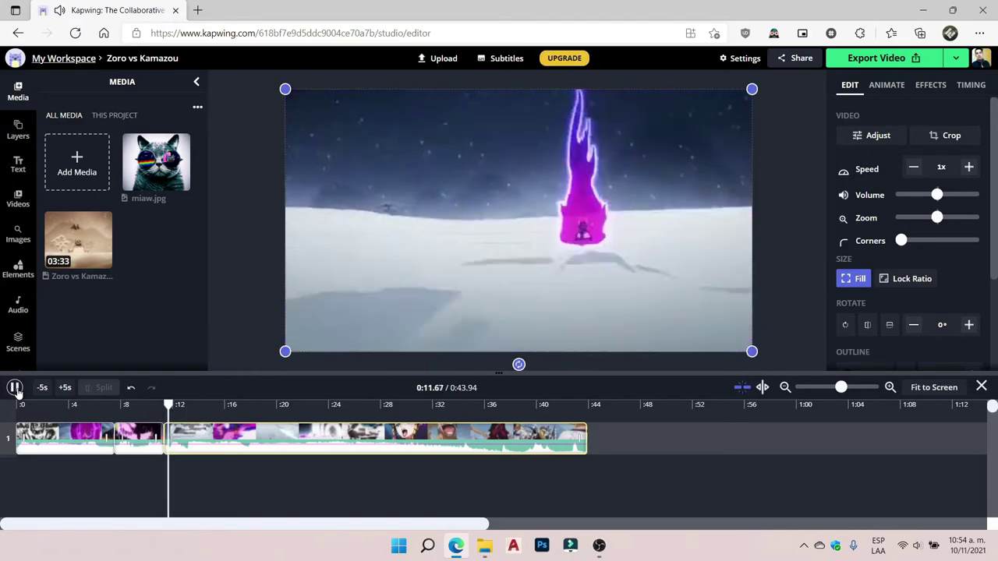
left_click(16, 388)
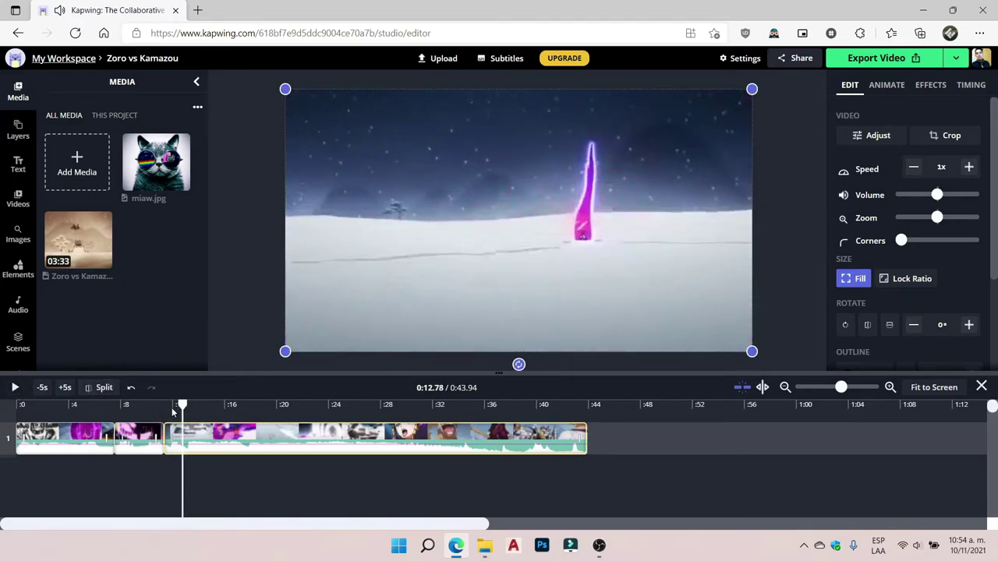
left_click_drag(182, 404, 291, 404)
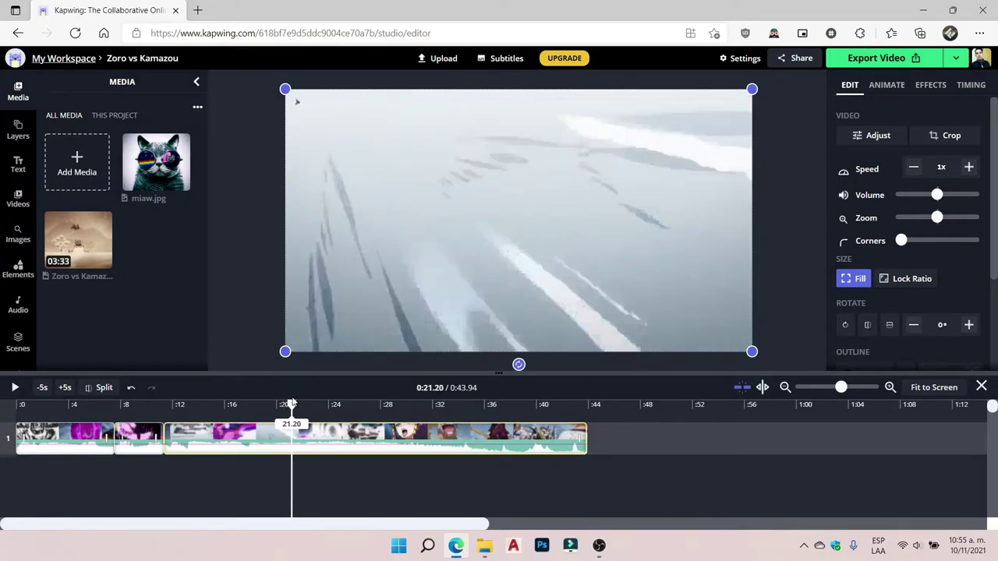
left_click(102, 387)
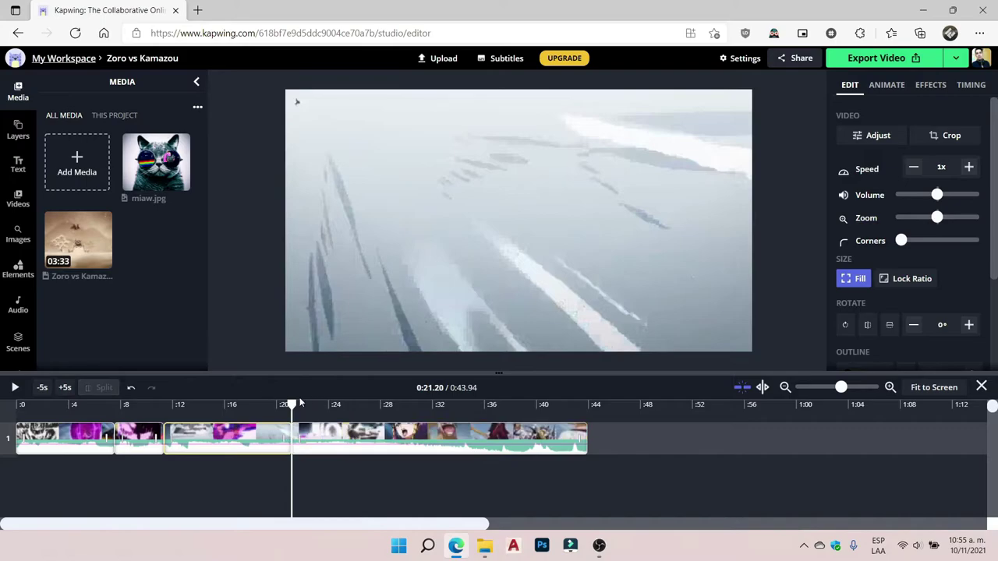
Cut out the short section between 0:21.20 and about 0:22.8 and close the gap with the last clip.
left_click_drag(291, 404, 312, 404)
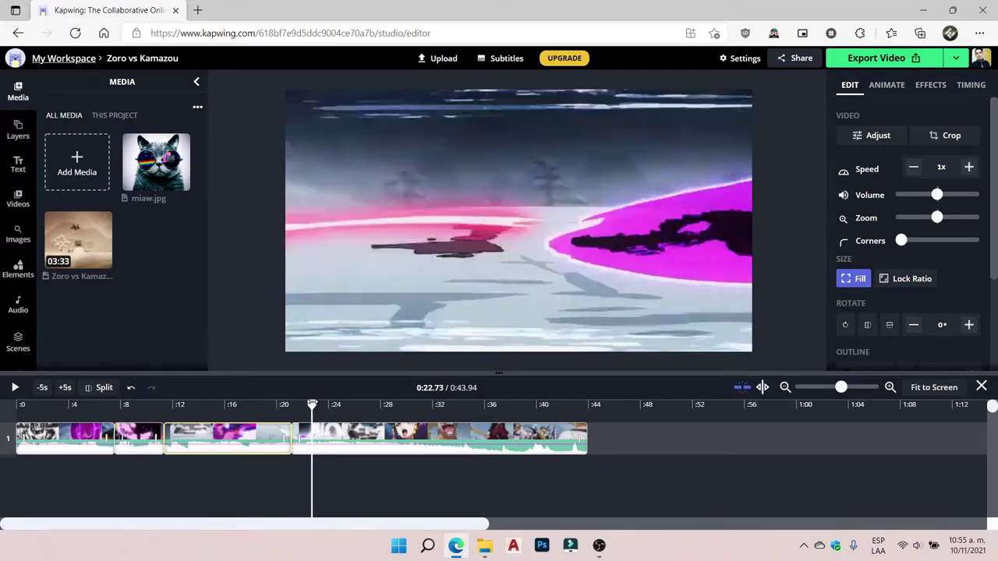
left_click(312, 405)
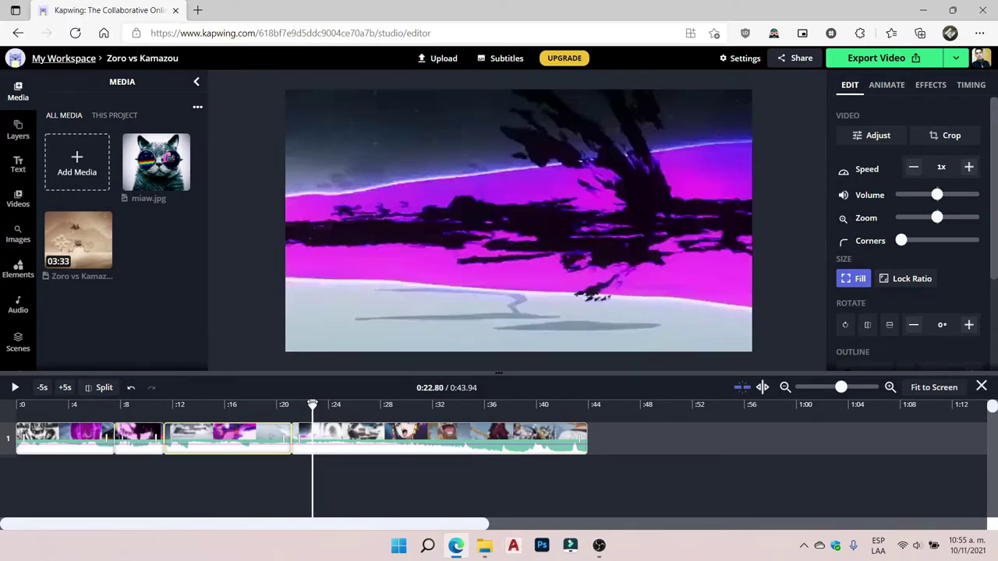
left_click(313, 405)
left_click(99, 387)
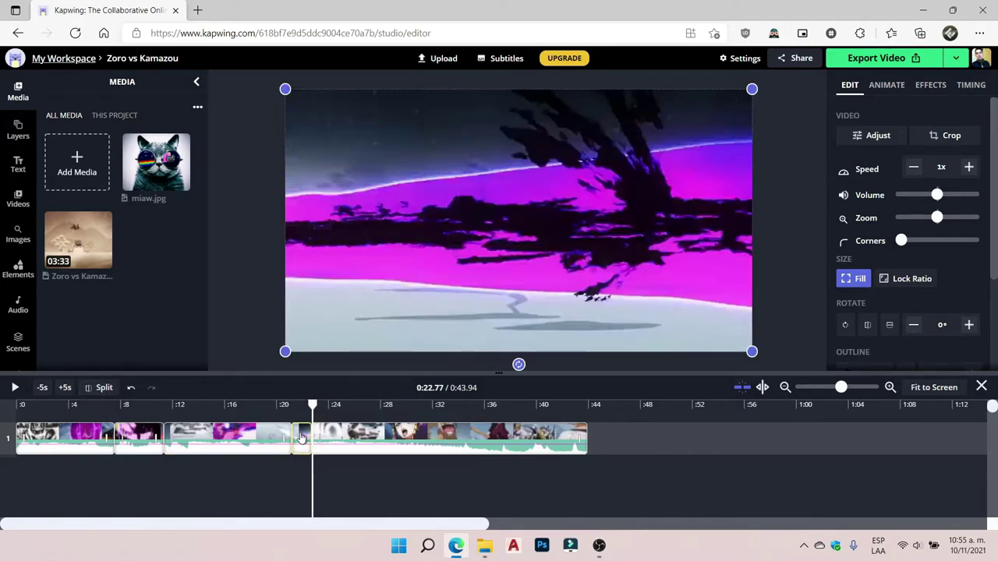
key("Delete")
left_click(343, 424)
left_click_drag(344, 425, 358, 405)
Split the last clip at about 0:26.3 and delete everything after that point.
left_click(314, 405)
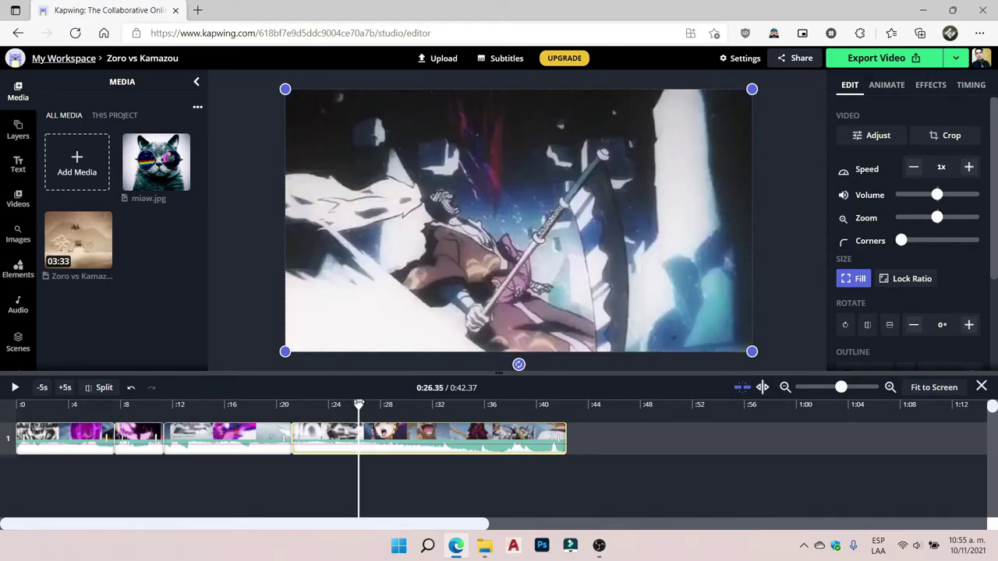
left_click(359, 404)
left_click(101, 388)
key("Delete")
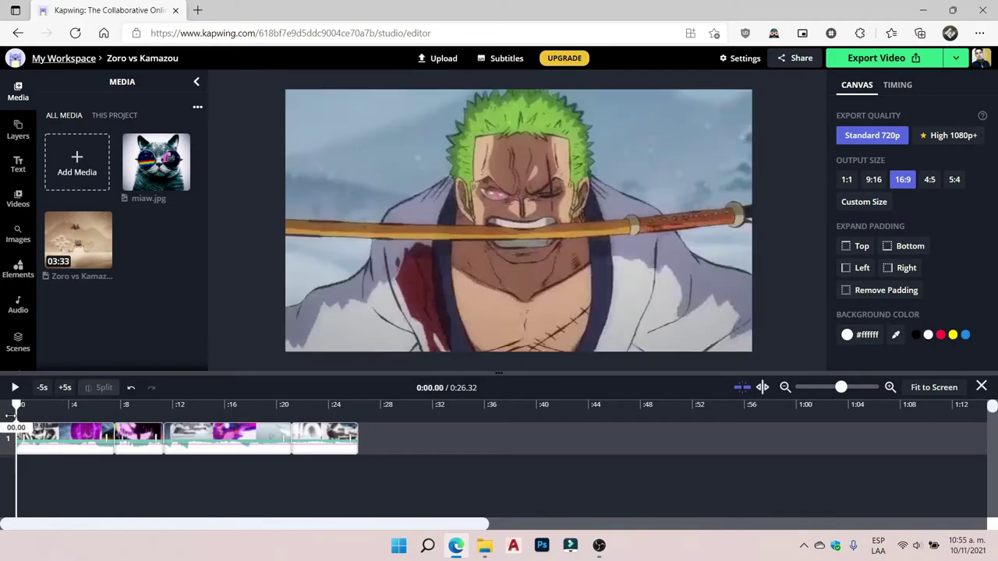
Add miaw.jpg as a second layer at the video's start and shrink it into the upper-right corner of the frame.
mouse_move(151, 161)
left_click_drag(151, 162, 35, 461)
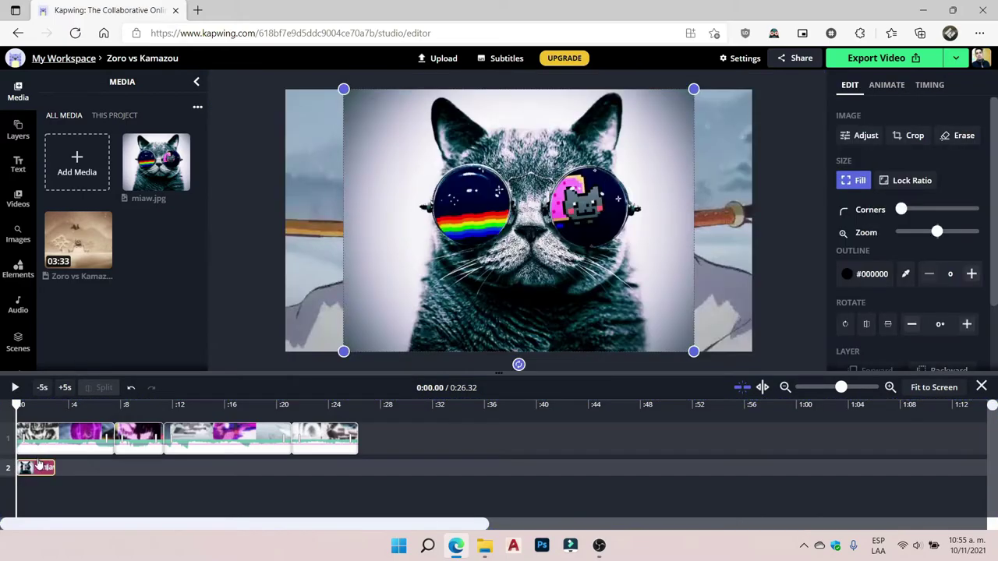
left_click_drag(934, 240, 901, 238)
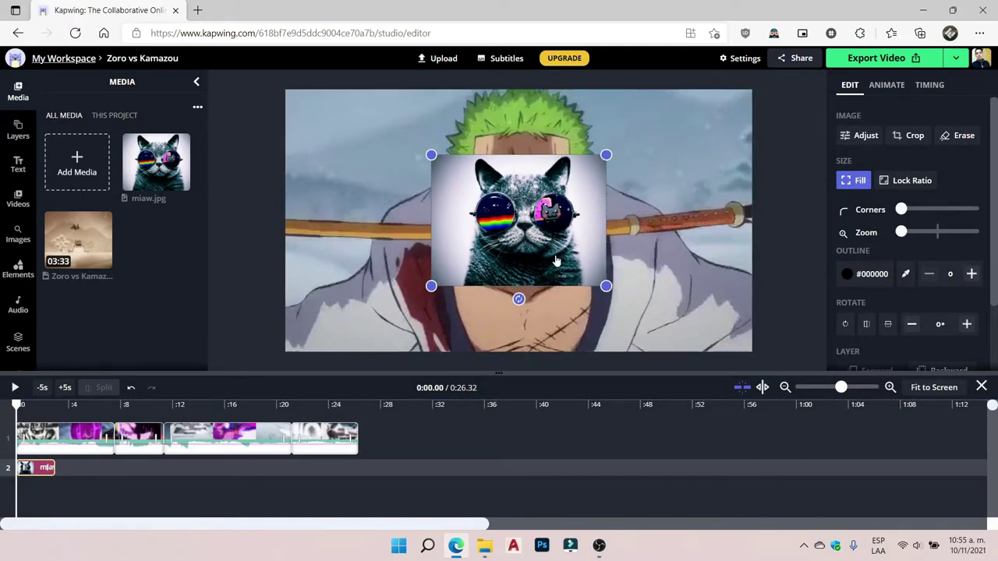
left_click_drag(606, 154, 569, 193)
key("ctrl+z")
left_click_drag(605, 154, 700, 134)
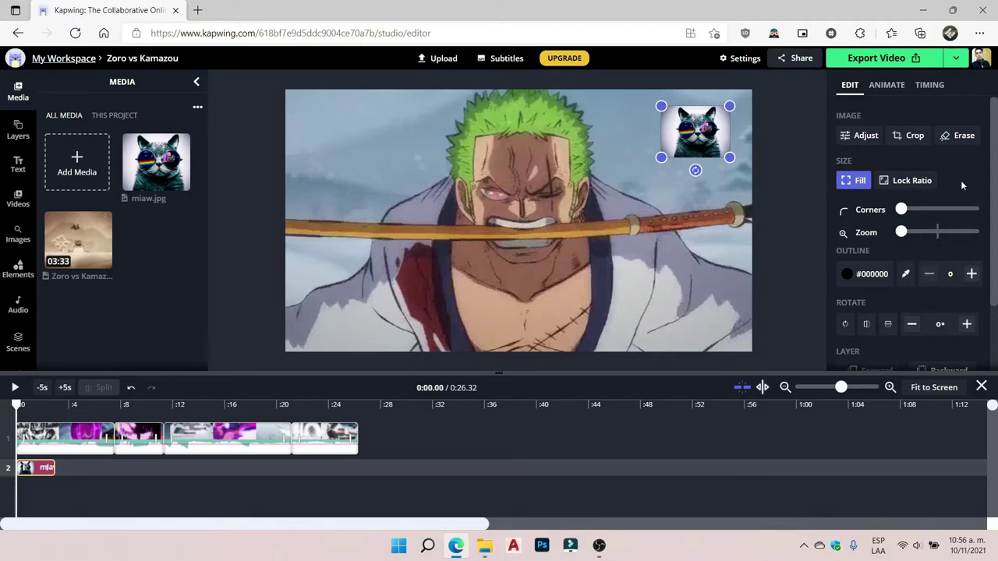
Set the cat image's opacity to 30 in its look adjustments and apply the change.
left_click(846, 136)
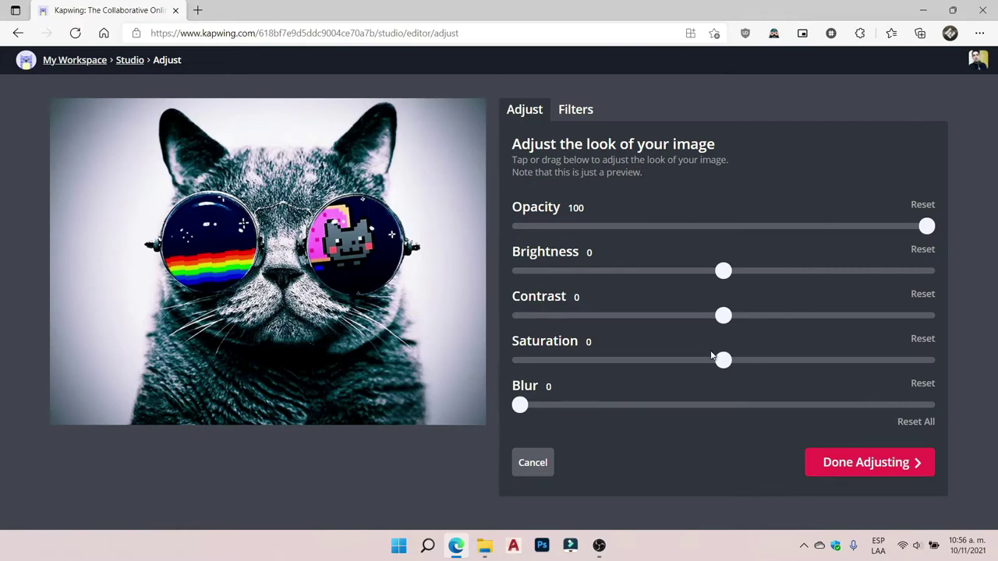
left_click_drag(936, 230, 642, 227)
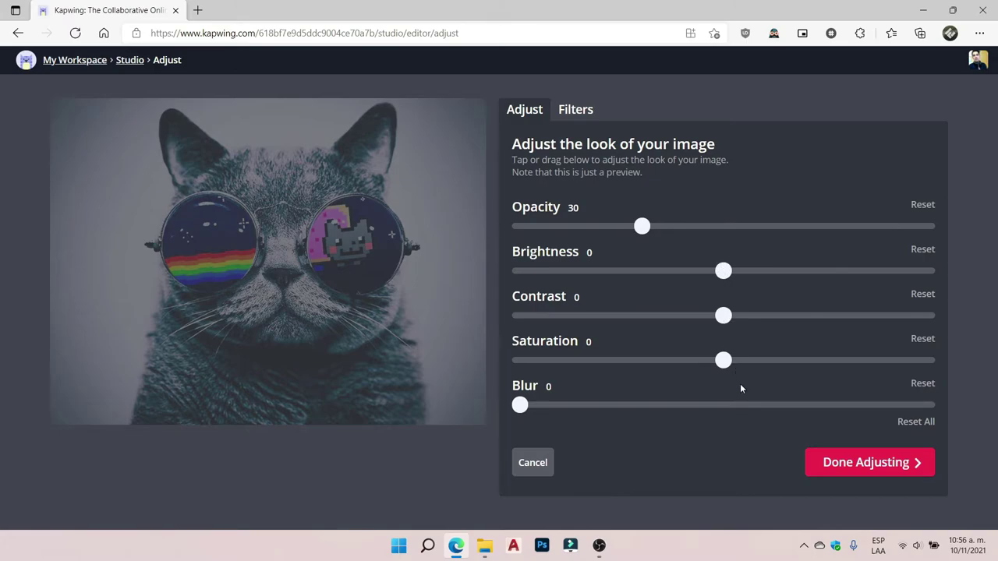
left_click(850, 463)
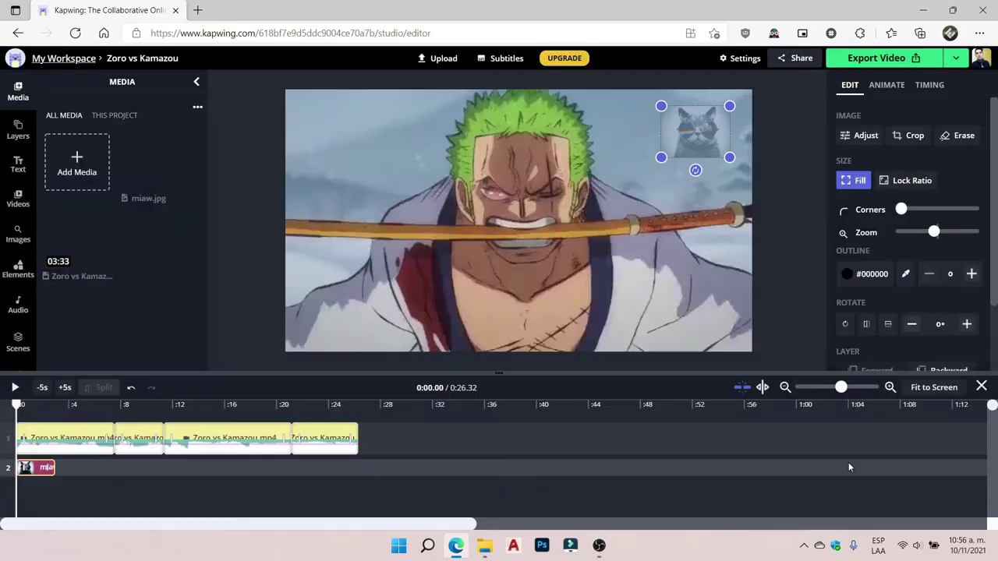
left_click(791, 200)
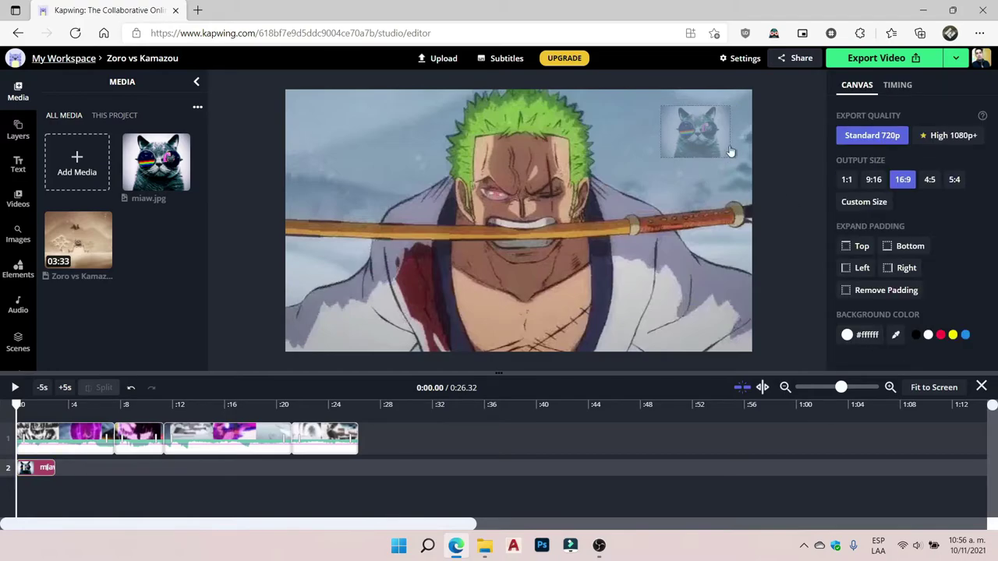
Try out a header text preset on the video and delete the sample text.
left_click(18, 164)
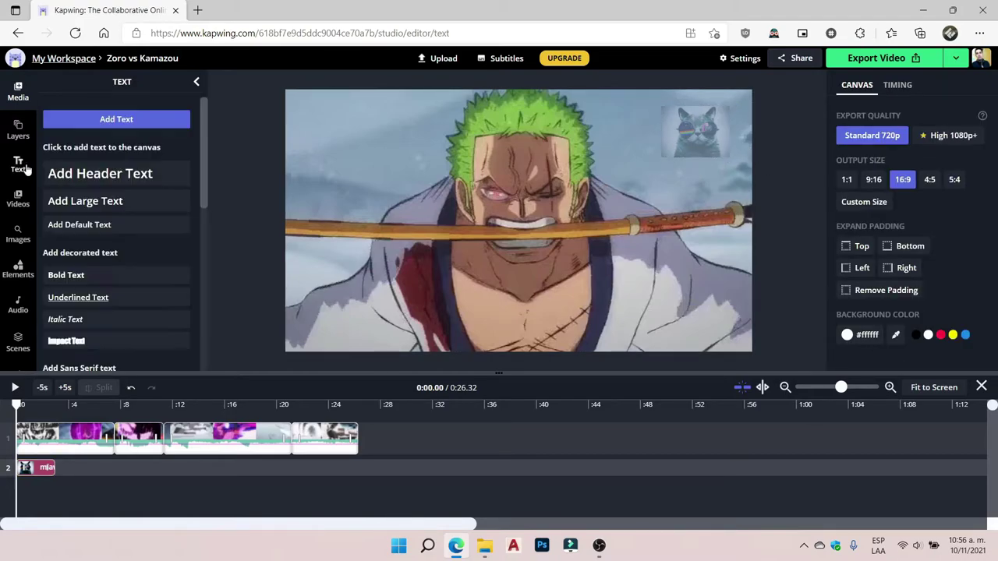
left_click(130, 178)
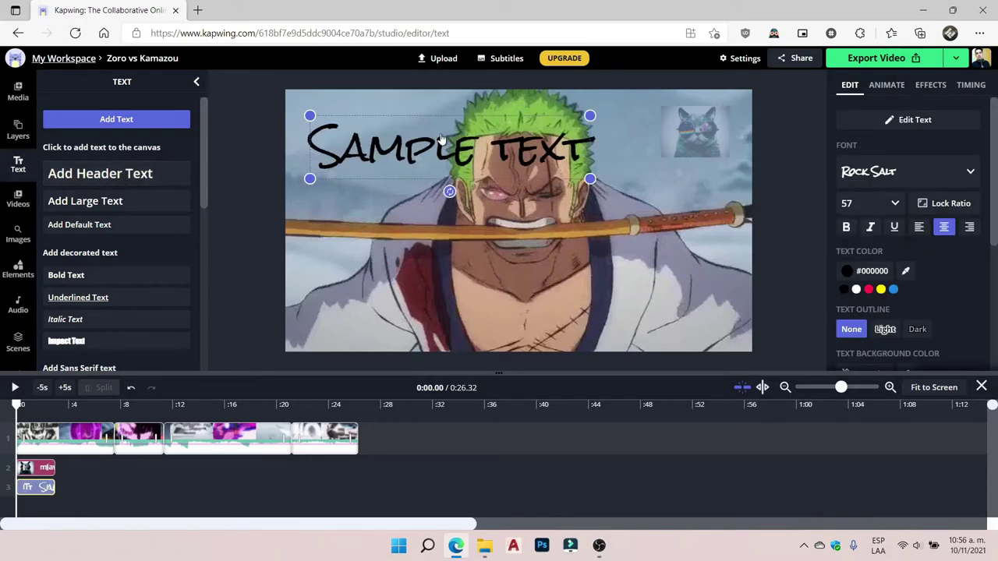
left_click(117, 204)
key("Delete")
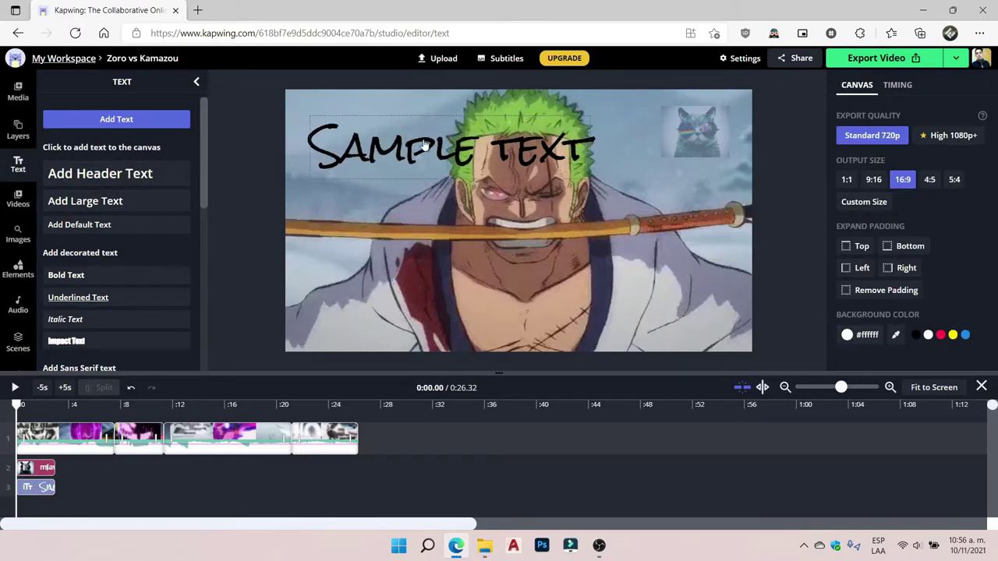
left_click(413, 146)
key("Delete")
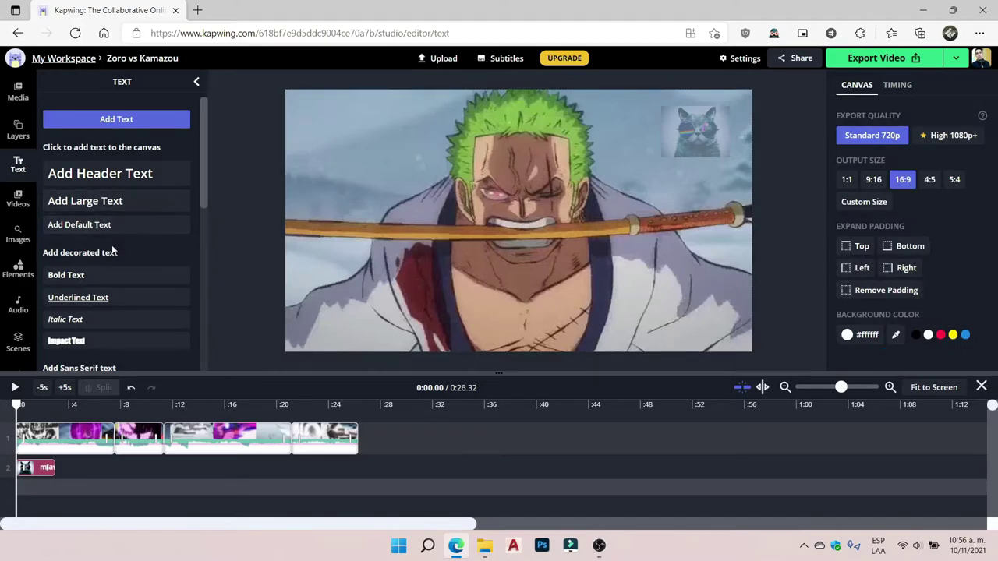
Browse the text presets, try the Roboto Mono sample on the video and delete it.
scroll(114, 246, "down", 2)
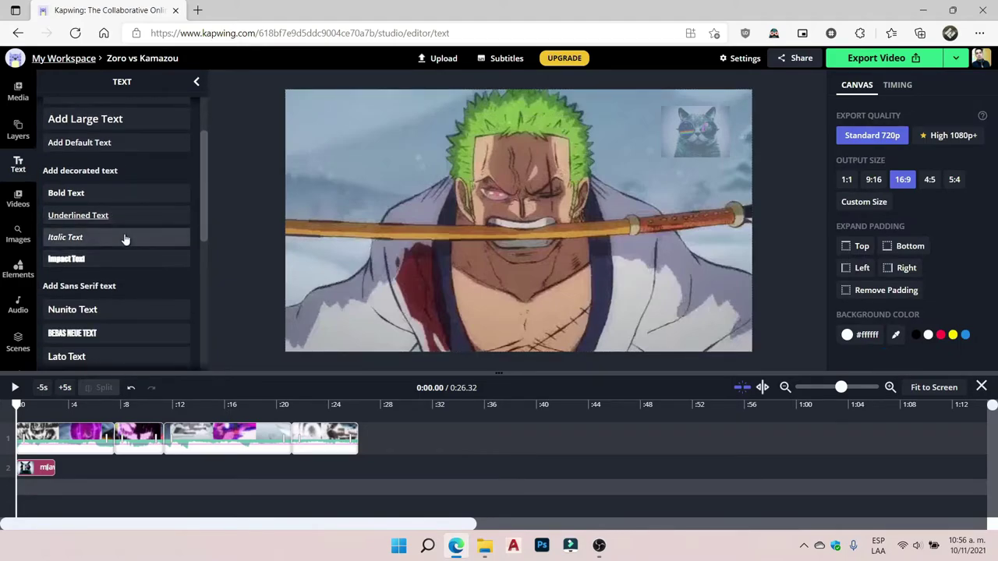
scroll(125, 238, "down", 2)
scroll(125, 267, "down", 2)
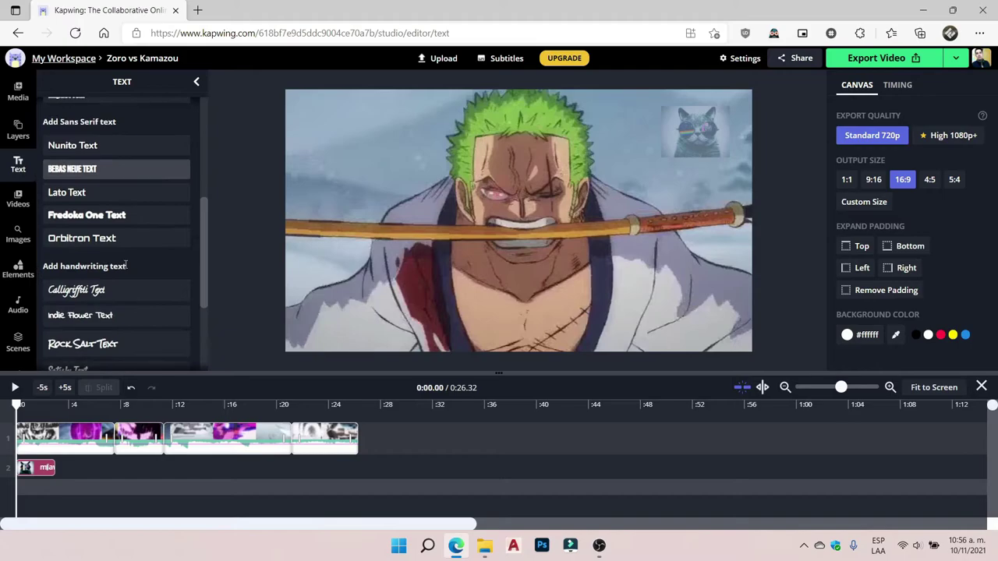
scroll(126, 270, "down", 3)
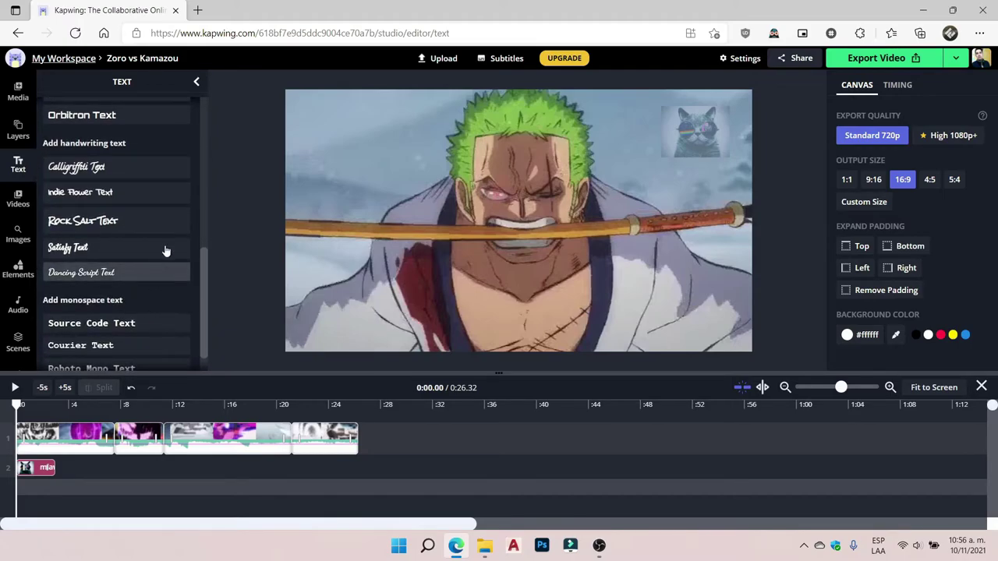
scroll(163, 251, "down", 1)
left_click(103, 340)
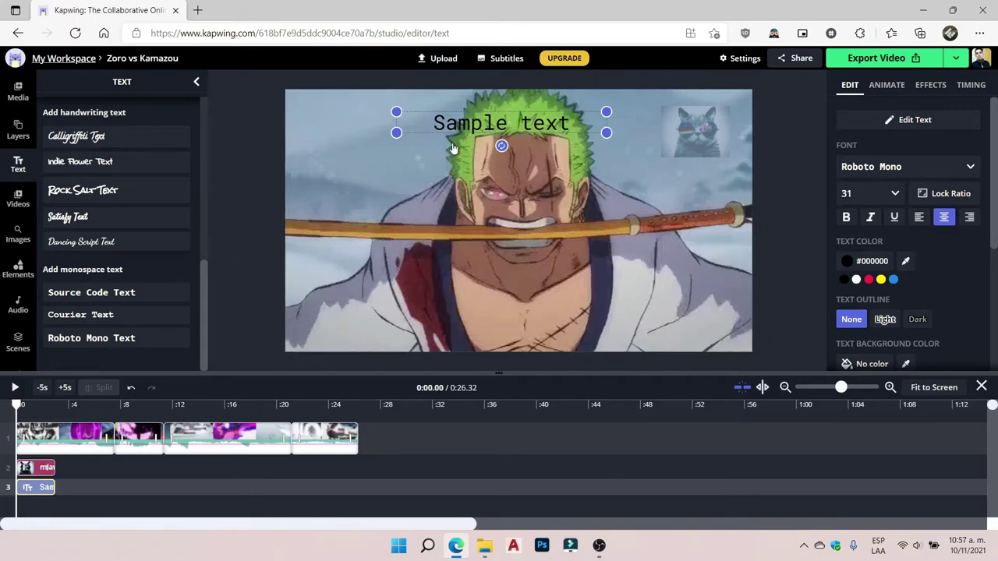
key("Delete")
left_click_drag(198, 274, 211, 115)
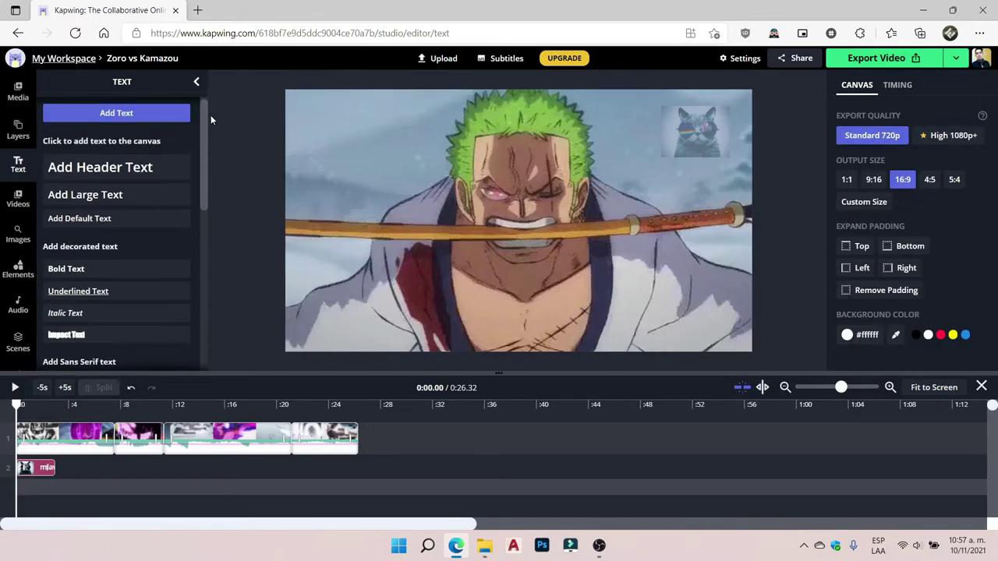
Add a Nunito text to the video and place it in the lower-left area of the frame.
scroll(168, 191, "down", 2)
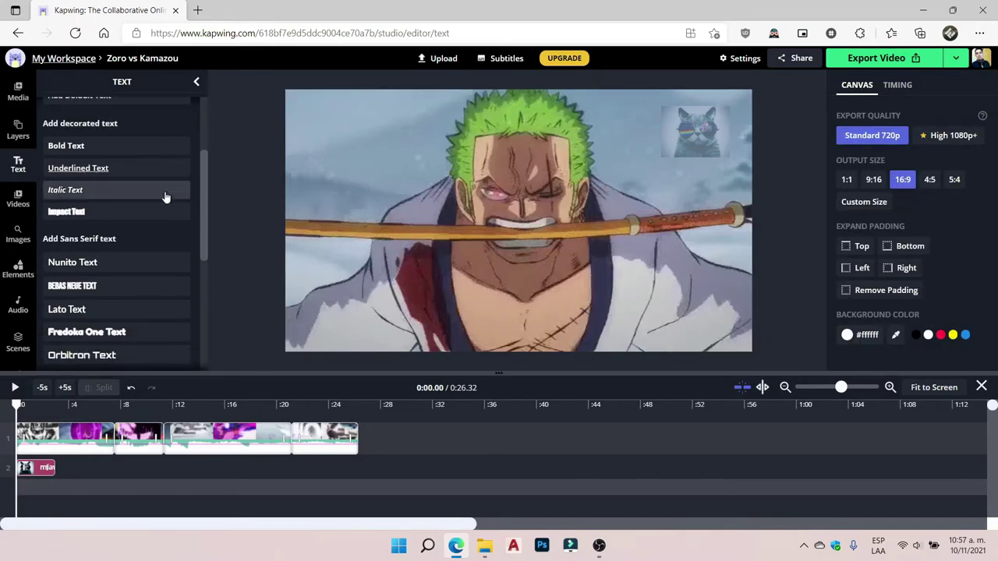
left_click(123, 262)
left_click_drag(460, 129, 435, 320)
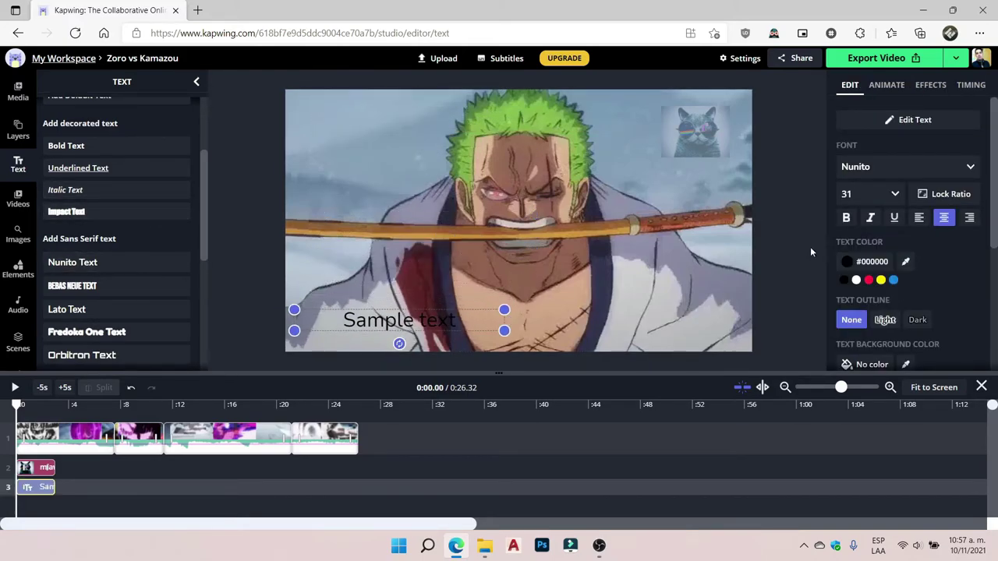
Colour the sample text bright green (#76FF03) and give it a Dark outline.
left_click(873, 264)
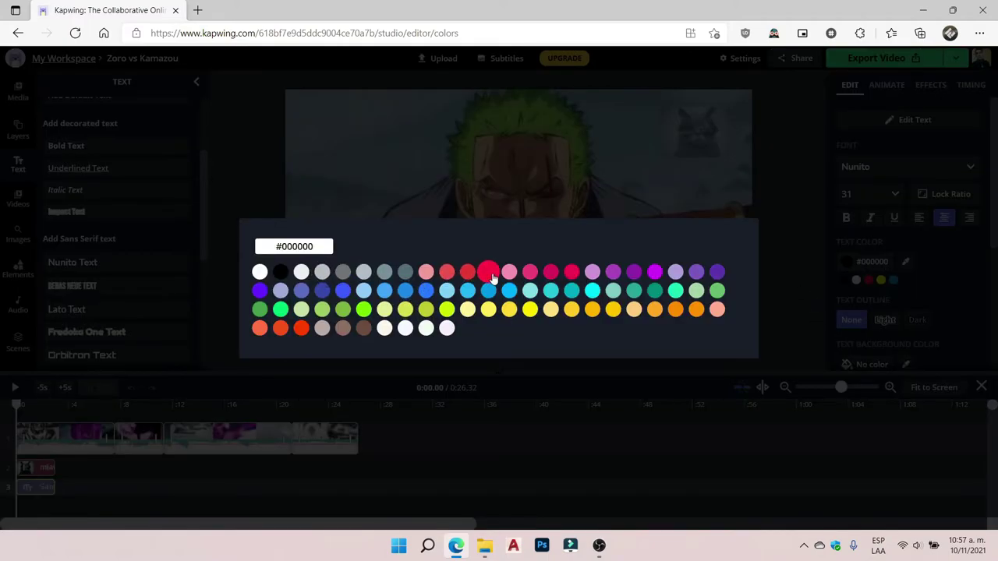
left_click(363, 308)
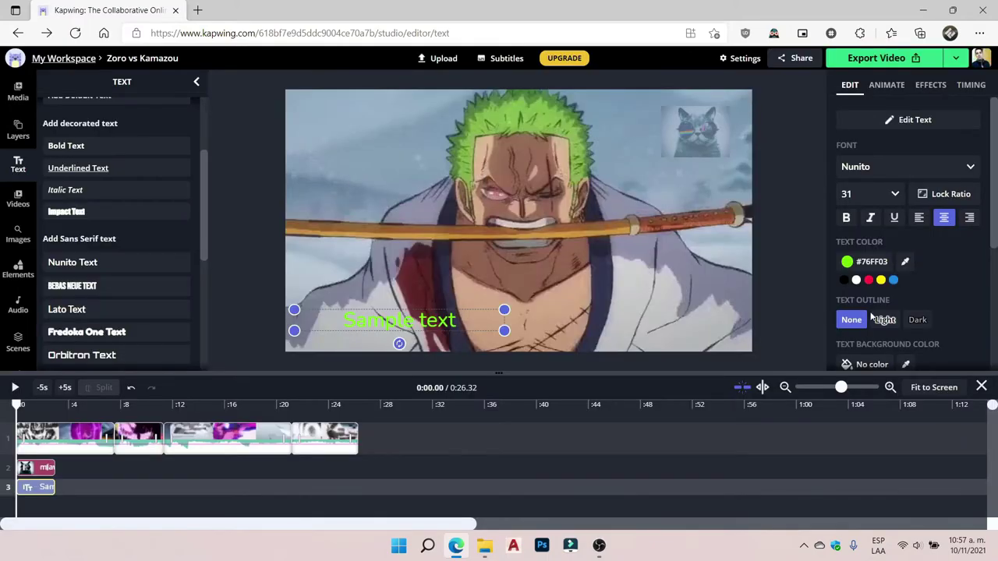
scroll(949, 277, "down", 1)
left_click(886, 279)
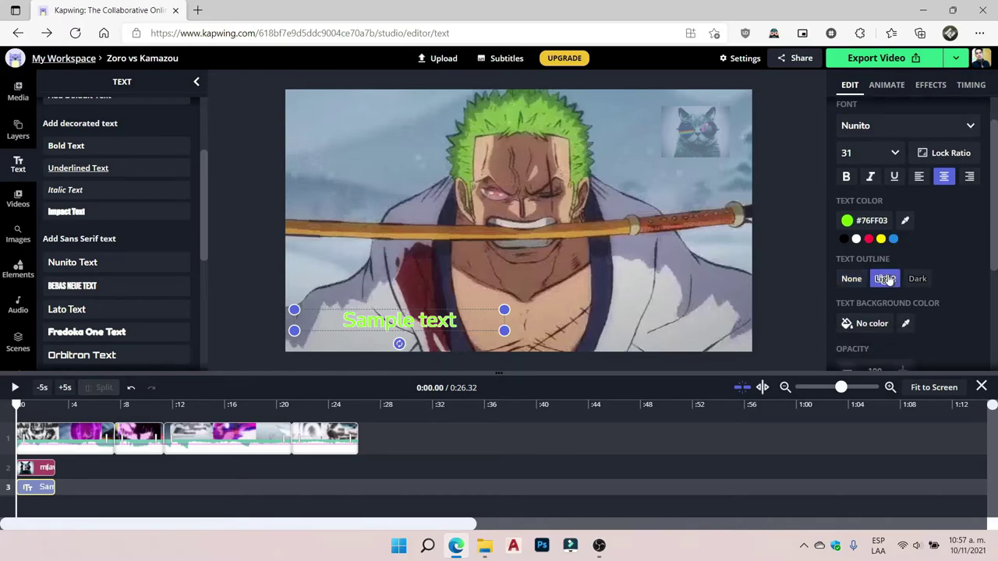
left_click(916, 279)
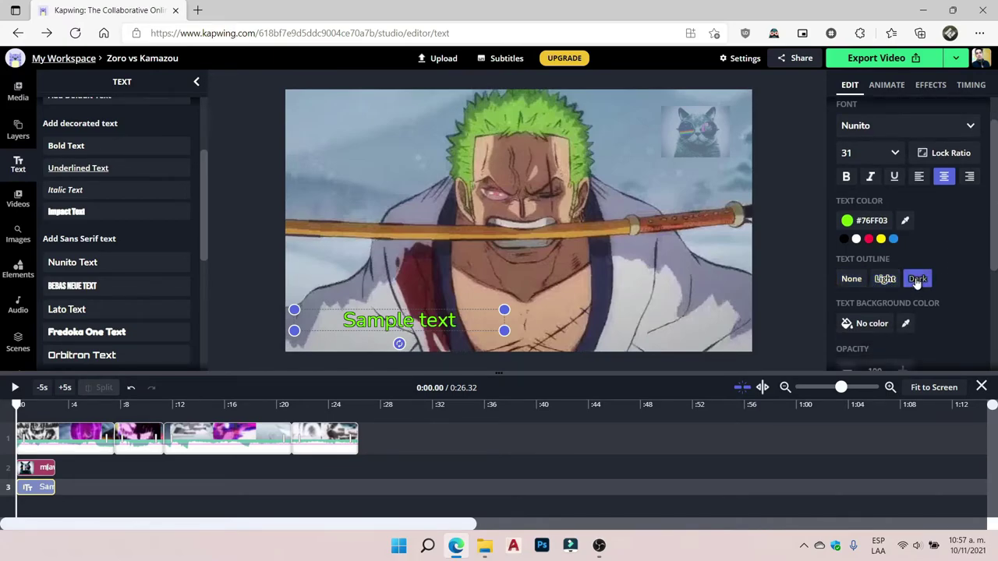
Replace the sample text with "Zoro Vice Capitan".
double_click(456, 320)
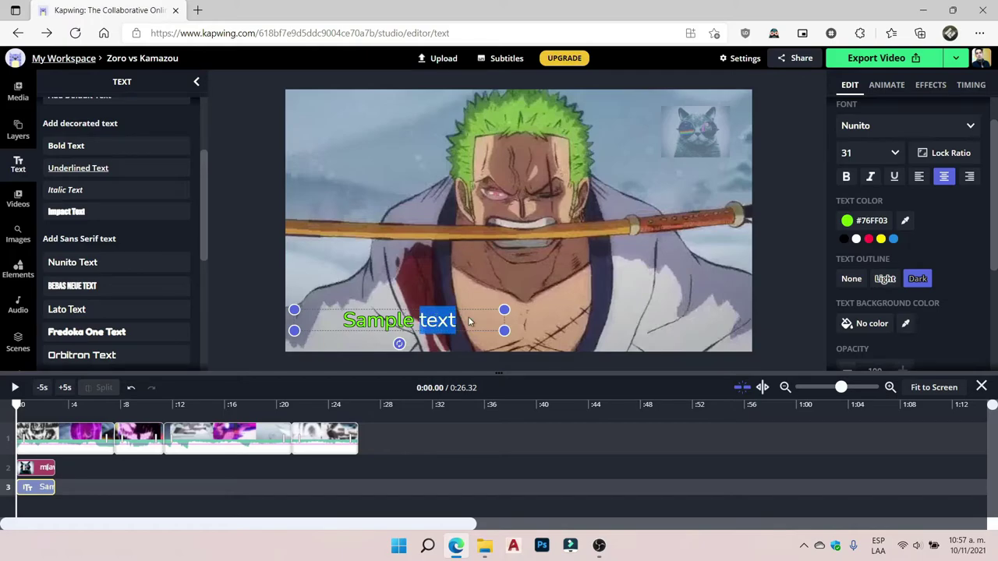
key("BackSpace")
key("BackSpace")
key("BackSpace")
key("BackSpace")
key("BackSpace")
key("BackSpace")
key("BackSpace")
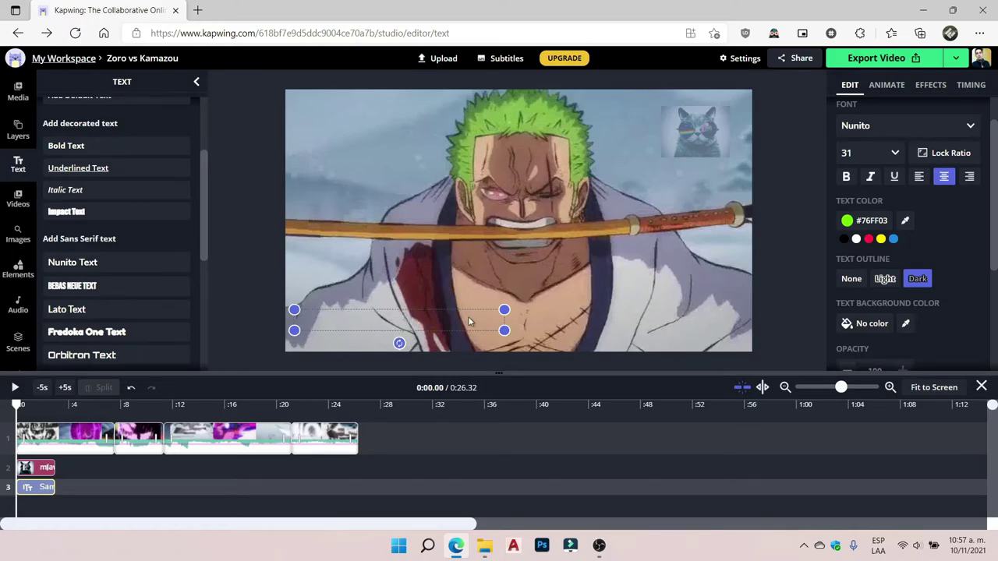
type("Zoro Vice Capitan")
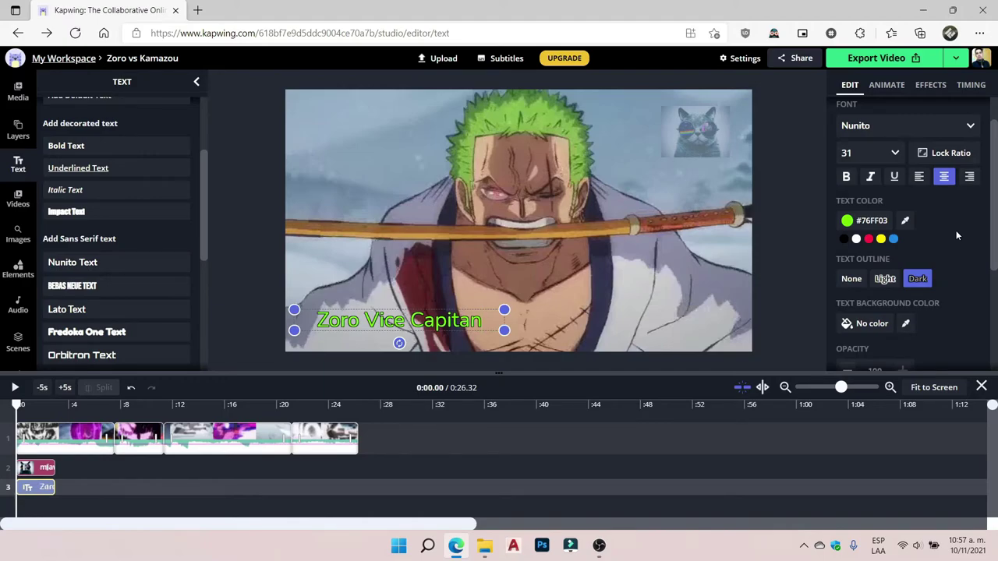
Try the Drop and Flicker animations on the title, then apply the Fade intro animation and preview it.
left_click(885, 87)
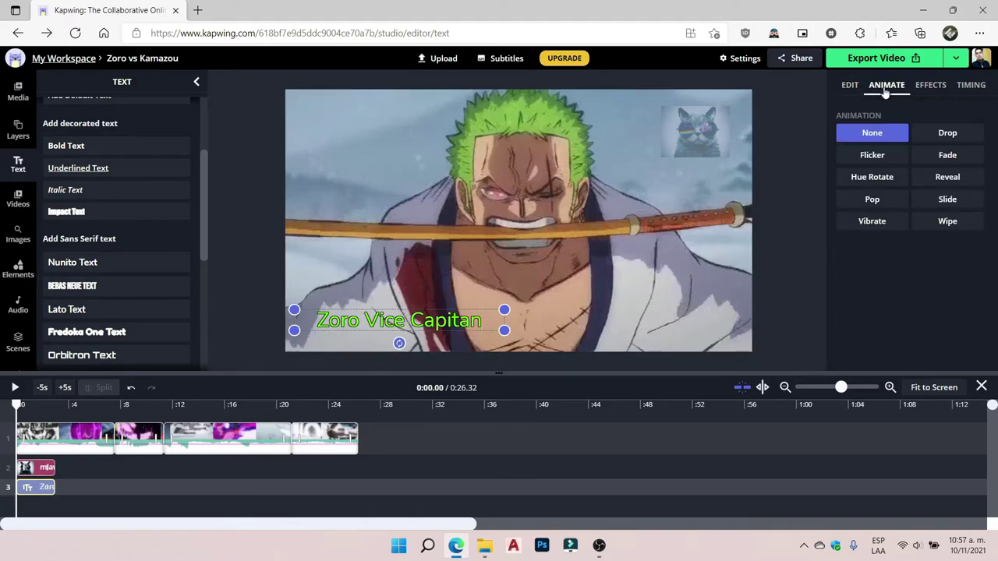
left_click(946, 133)
left_click(870, 156)
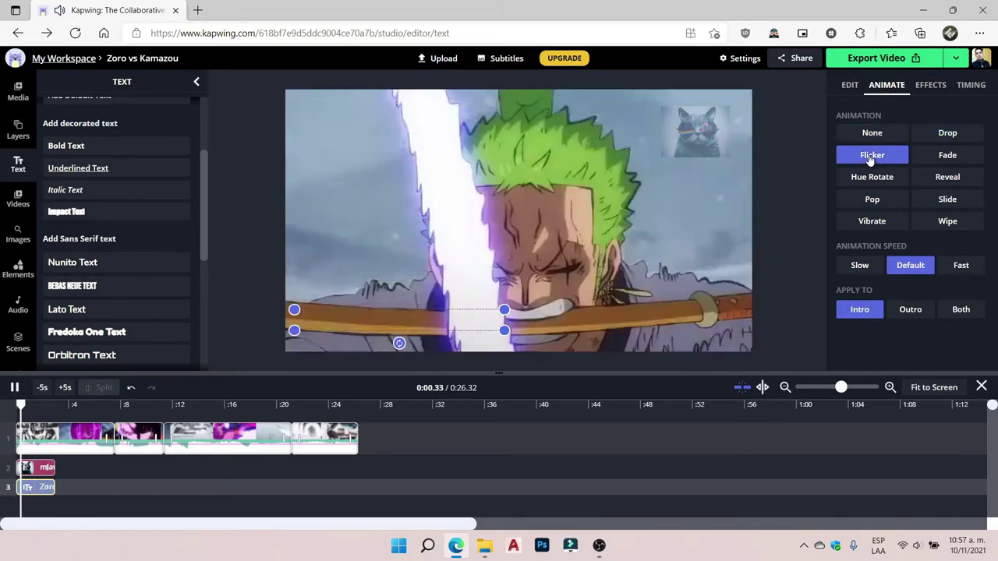
left_click(943, 156)
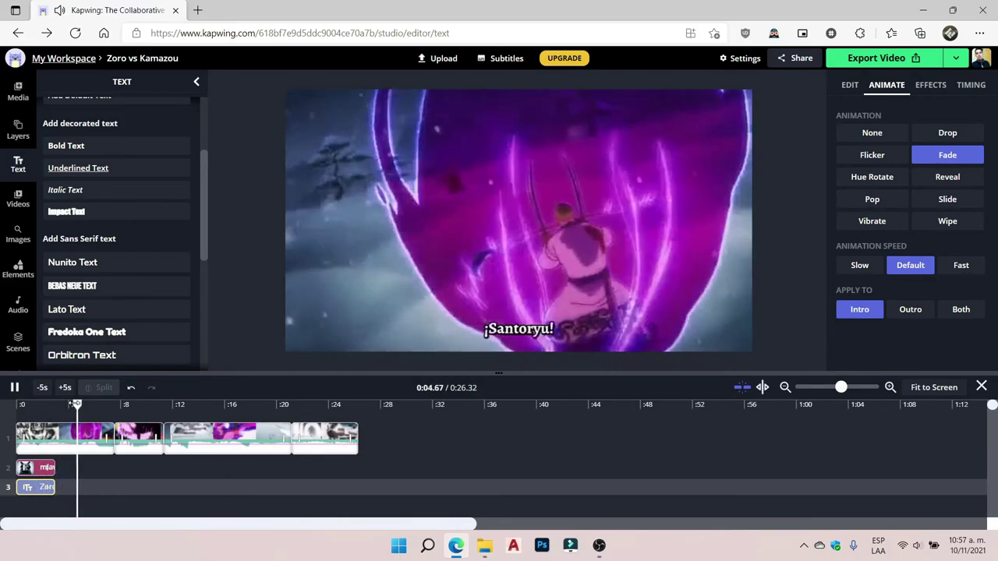
left_click(45, 405)
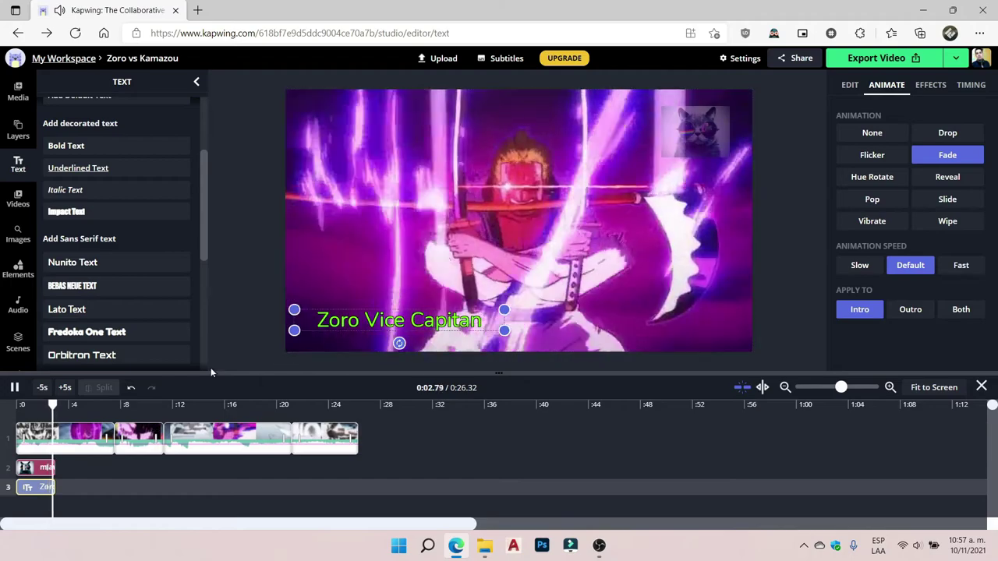
left_click(14, 388)
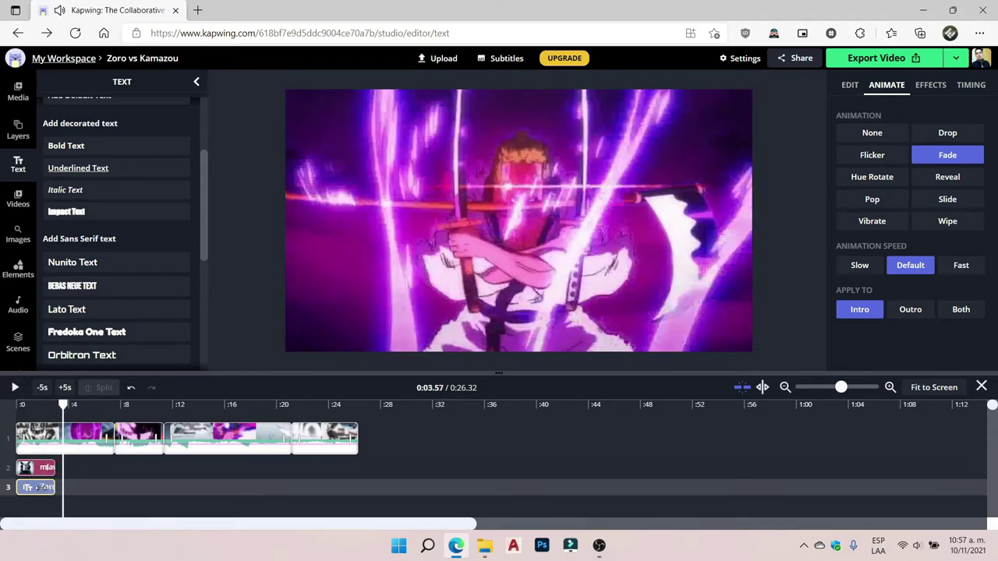
Set the end time of the "Zoro Vice Capitan" text to 00:05.00.
left_click(39, 487)
left_click(975, 85)
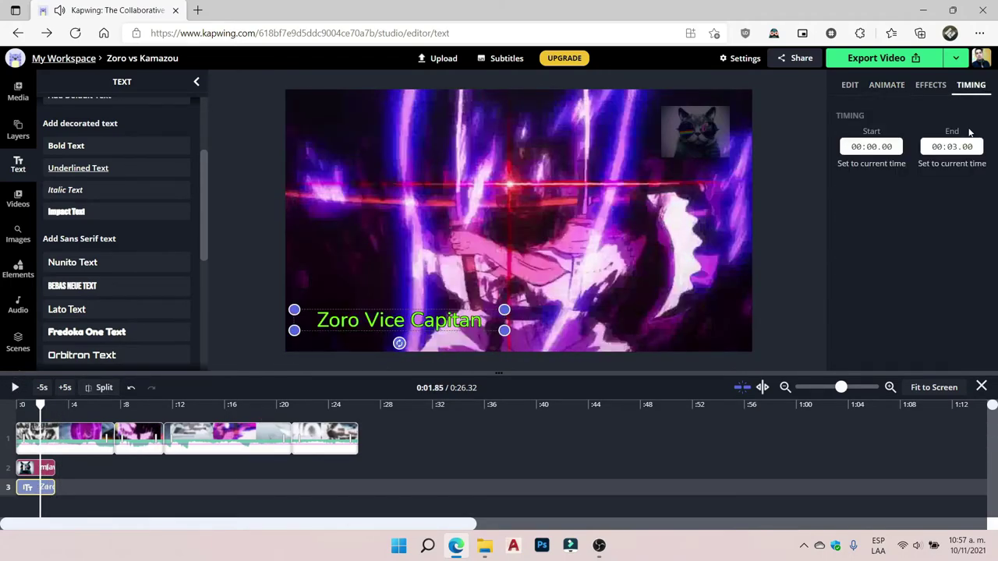
left_click(953, 148)
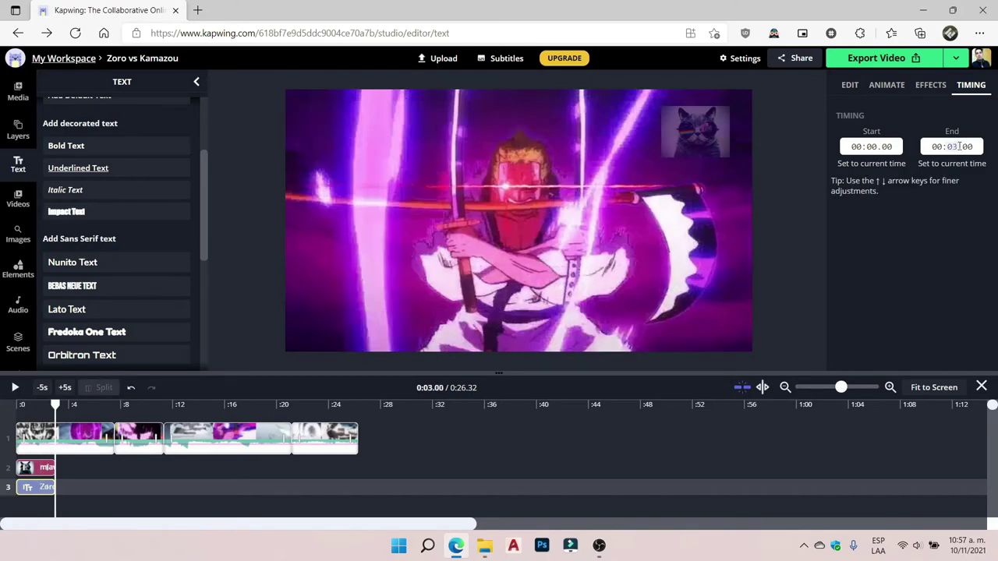
key("Return")
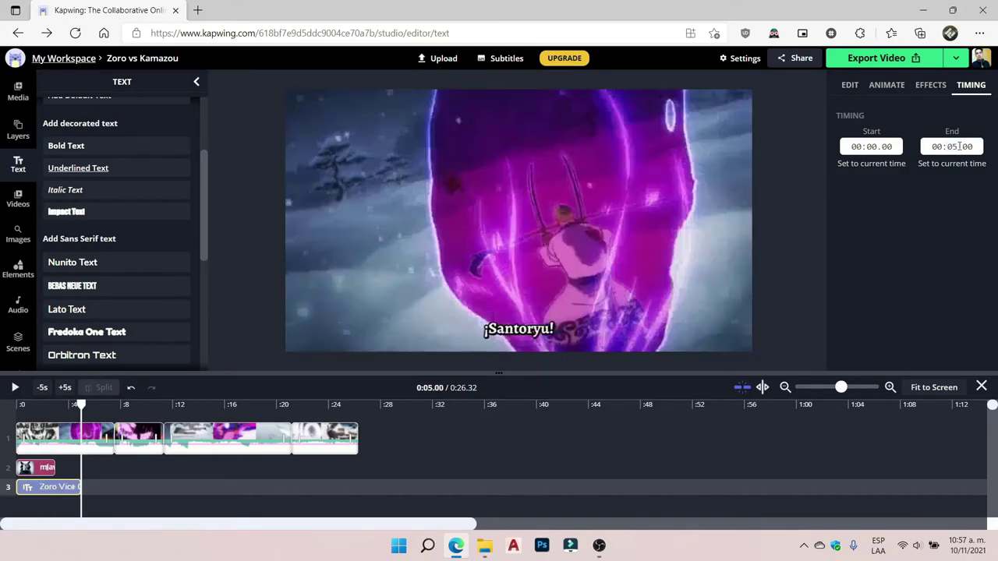
Select the miaw.jpg image layer on the timeline.
left_click(47, 468)
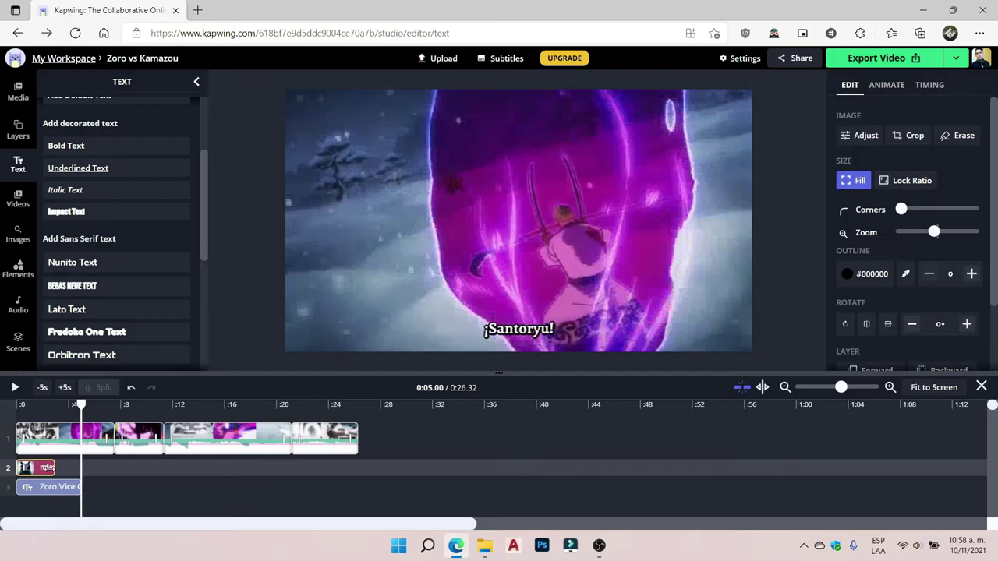